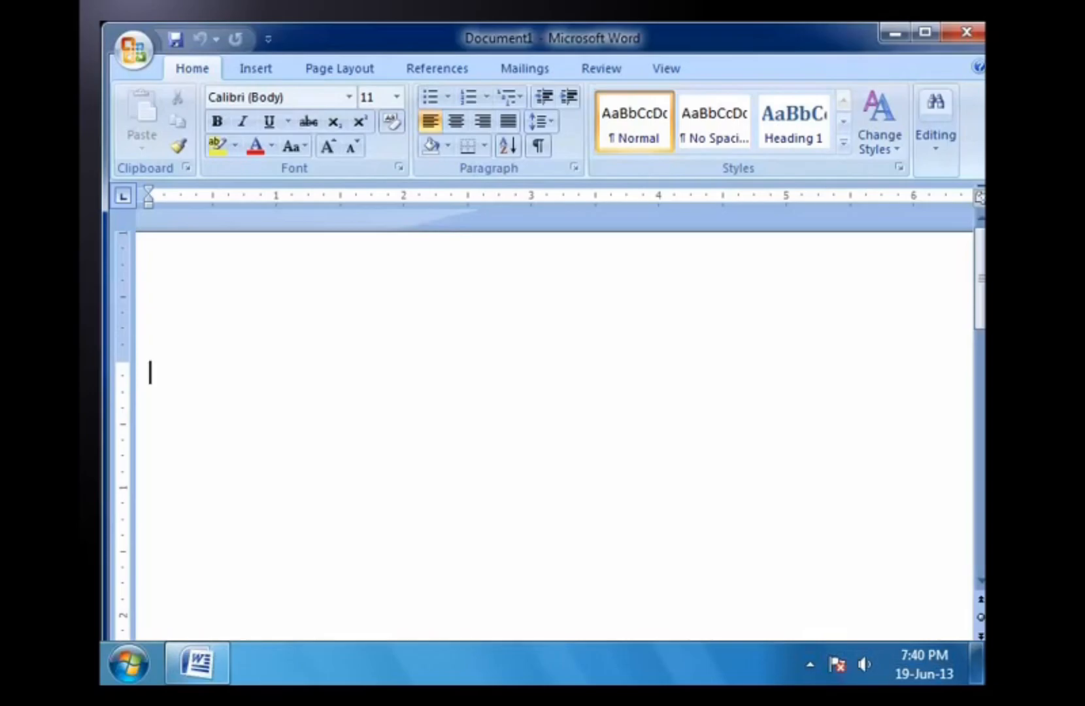
Look through the Agendas templates for a new document and create a blank document instead.
{"action": "left_click", "coordinate": [122, 56]}
{"action": "left_click", "coordinate": [142, 98]}
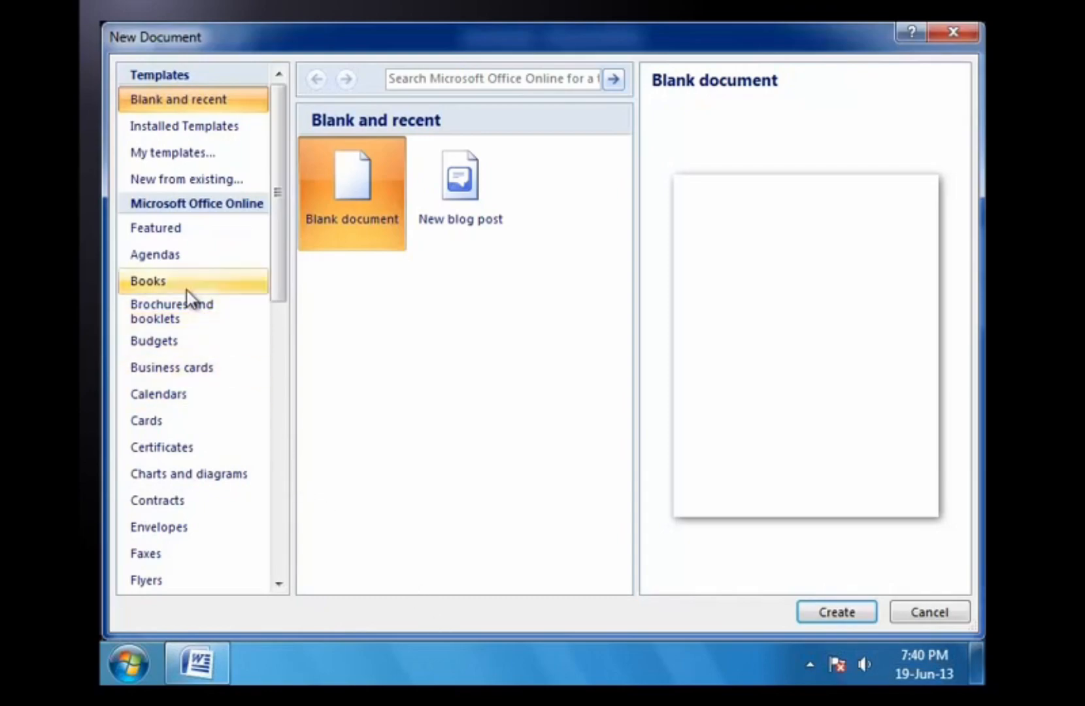
{"action": "left_click", "coordinate": [180, 262]}
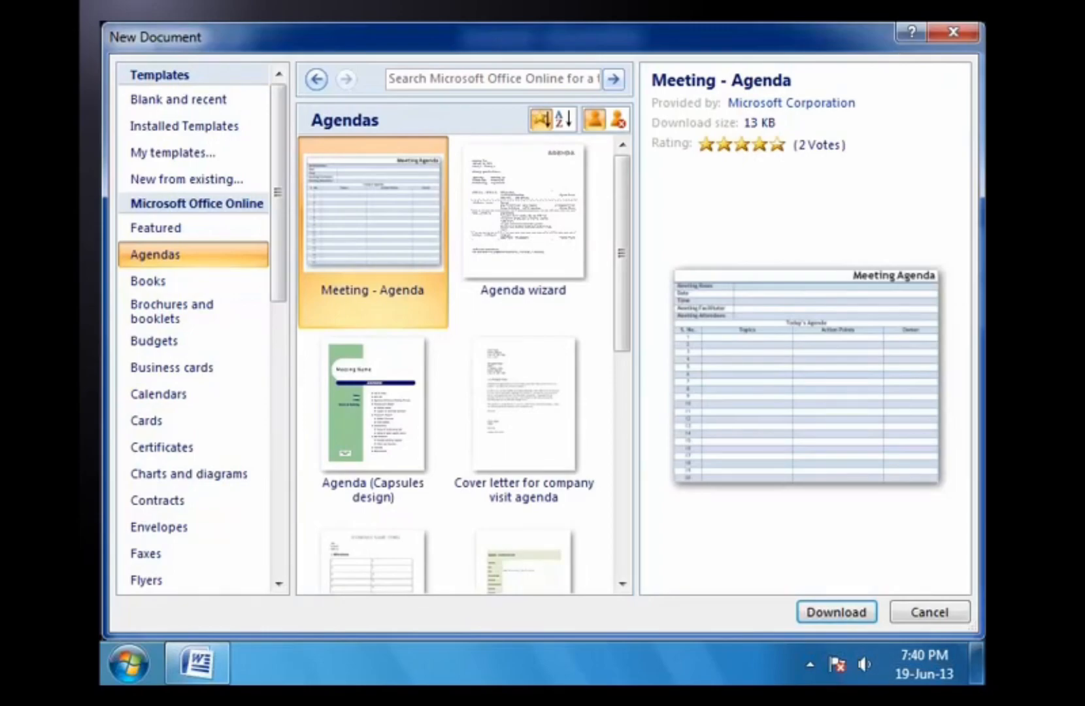
{"action": "left_click", "coordinate": [197, 102]}
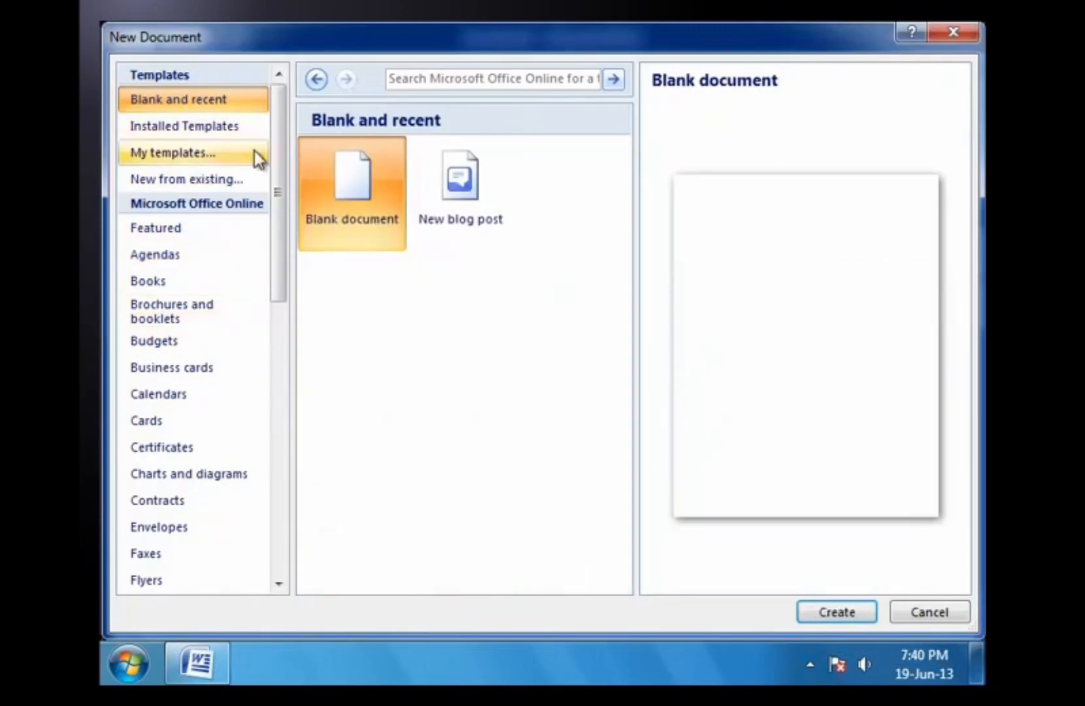
{"action": "left_click", "coordinate": [846, 620]}
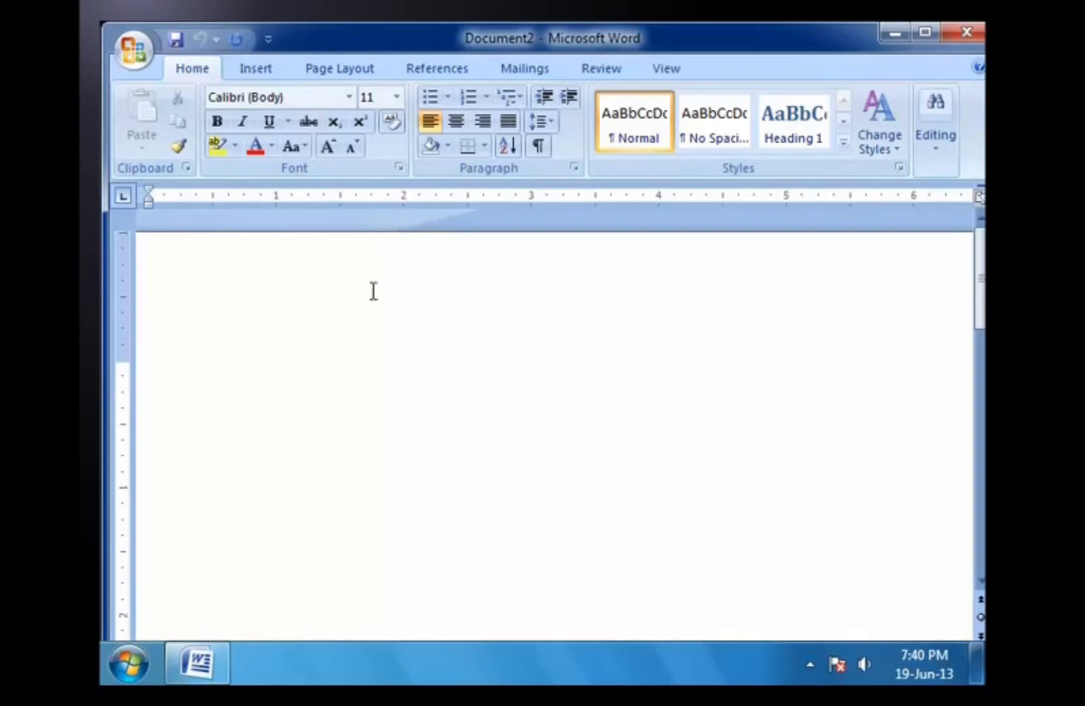
Apply the Normal margins preset, 1" on all sides, to the blank document's page.
{"action": "left_click", "coordinate": [323, 79]}
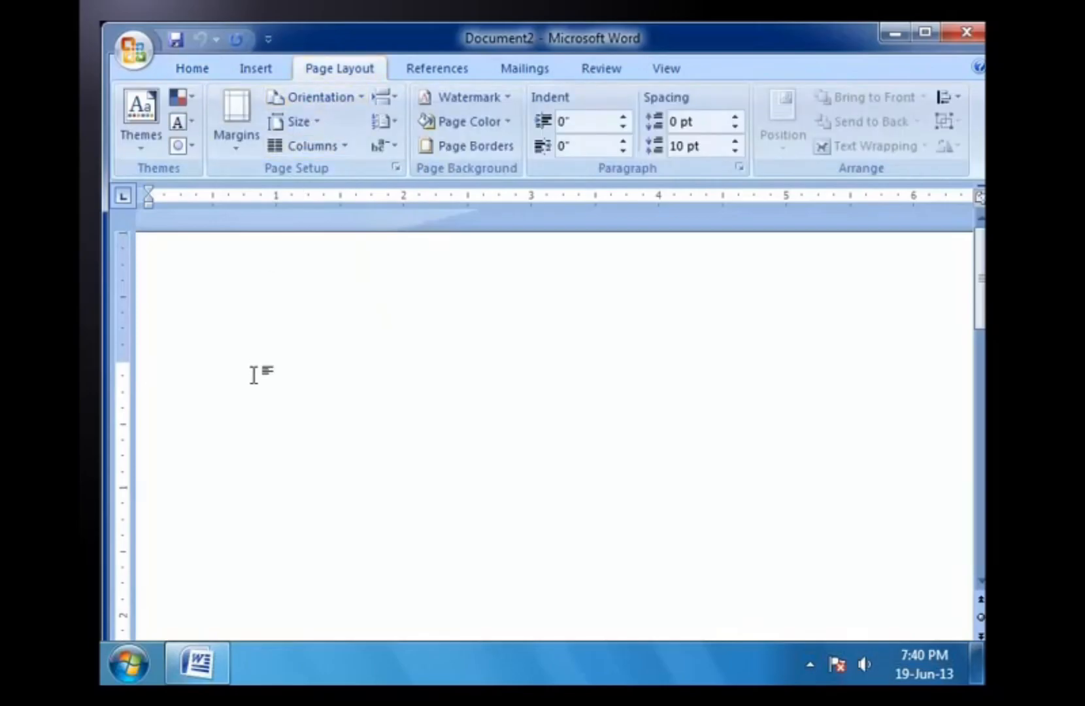
{"action": "left_click", "coordinate": [241, 151]}
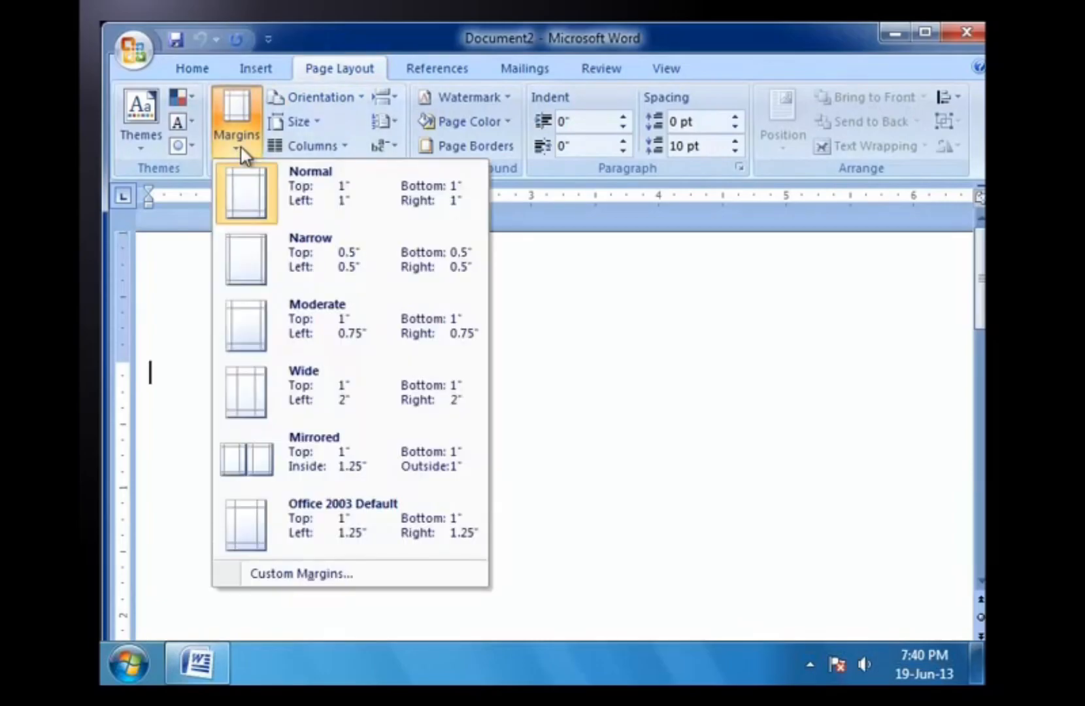
{"action": "left_click", "coordinate": [244, 195]}
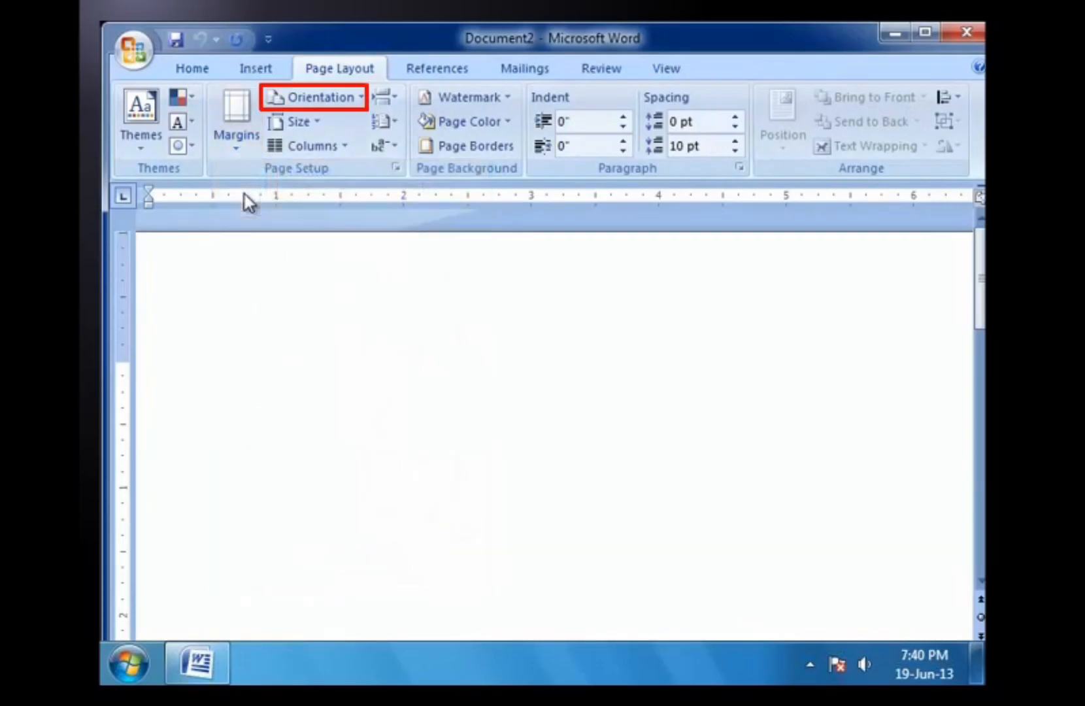
Set the page orientation to Portrait and choose a paper size for the document.
{"action": "left_click", "coordinate": [333, 103]}
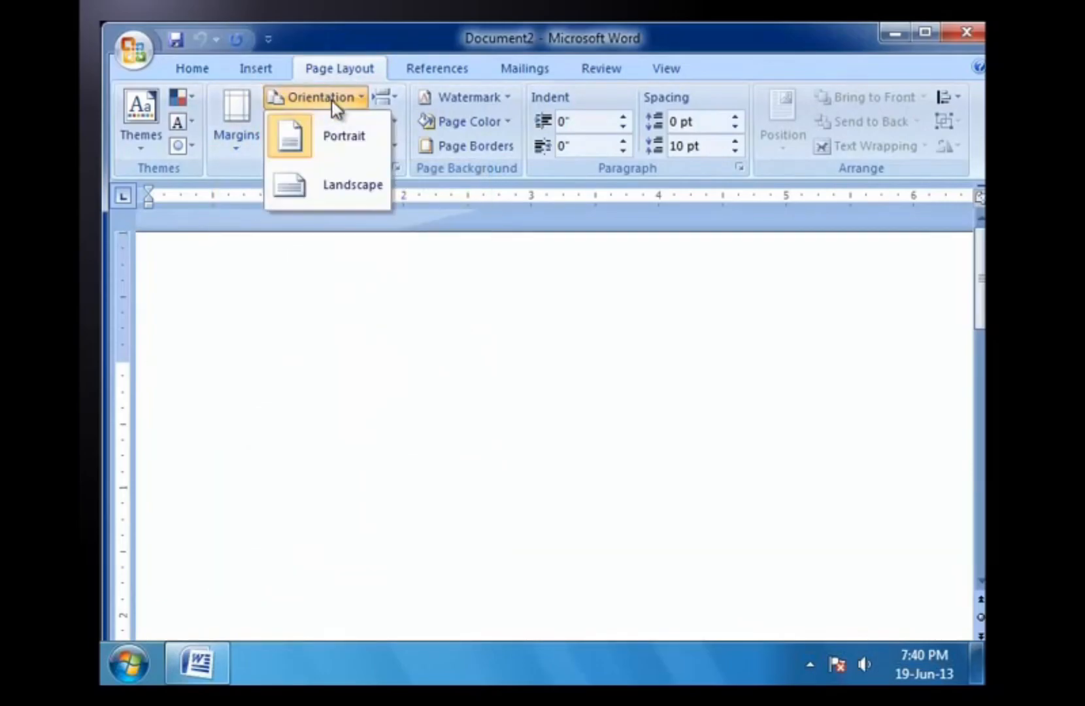
{"action": "left_click", "coordinate": [325, 135]}
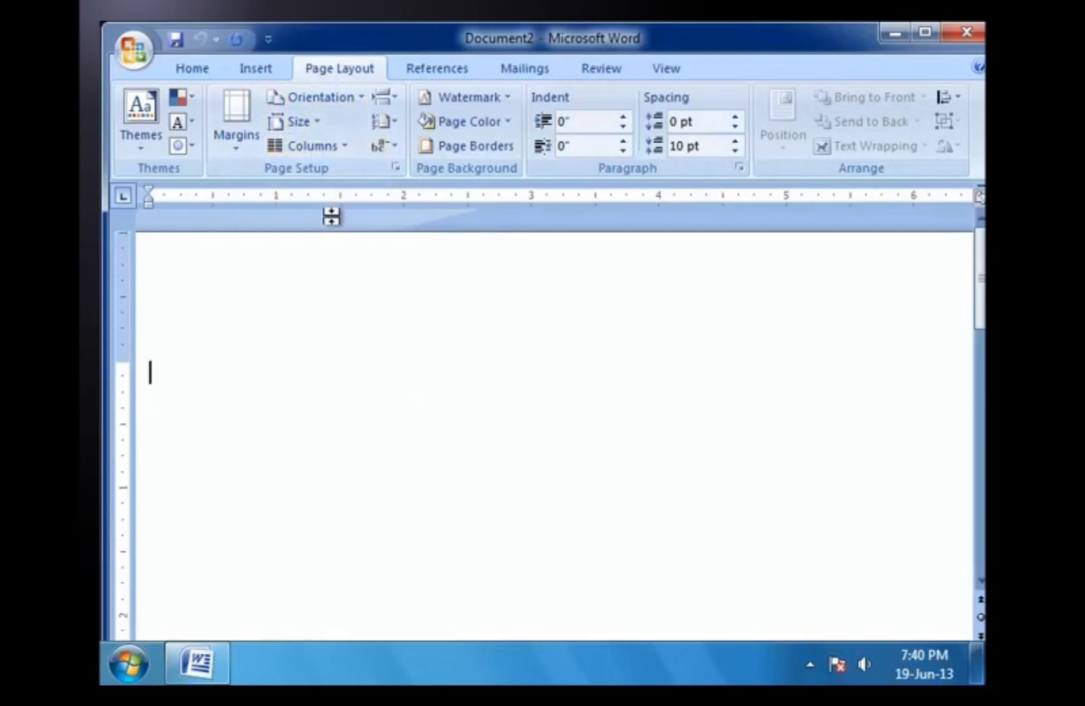
{"action": "left_click", "coordinate": [322, 119]}
{"action": "left_click", "coordinate": [319, 164]}
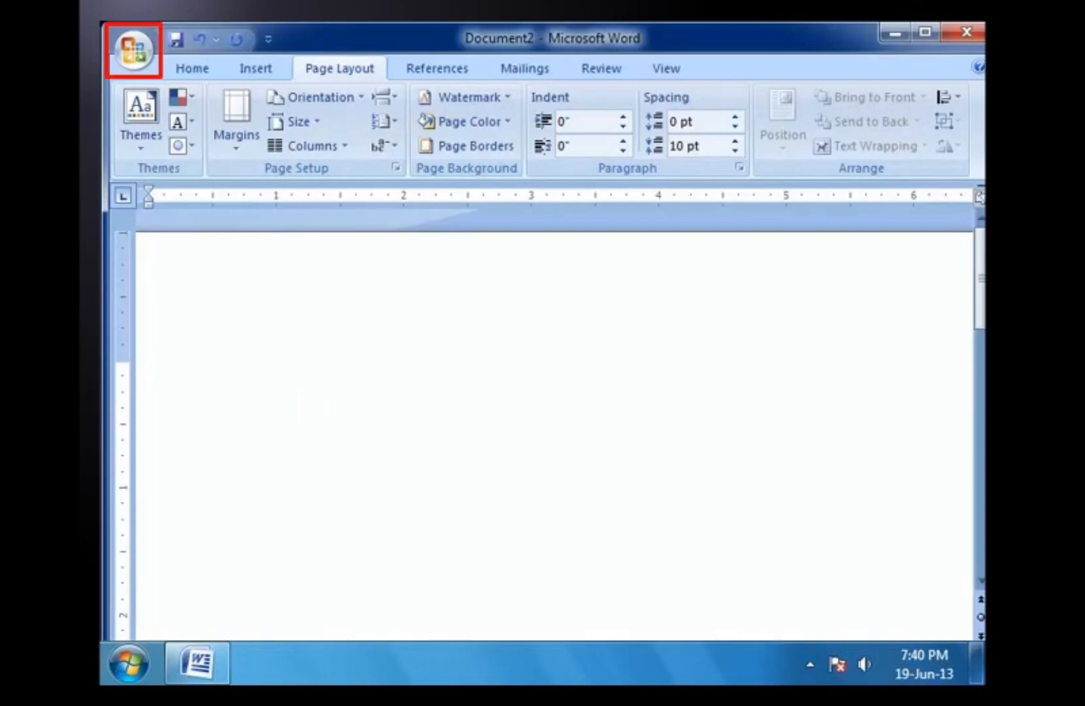
{"action": "left_click", "coordinate": [131, 51]}
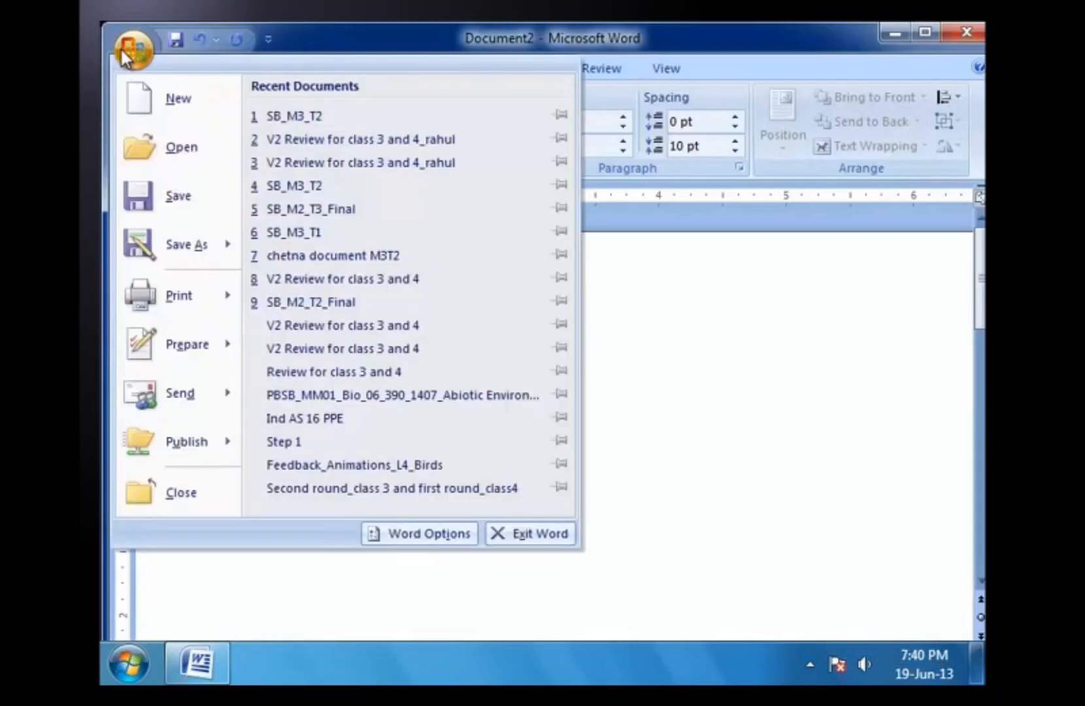
{"action": "left_click", "coordinate": [850, 381]}
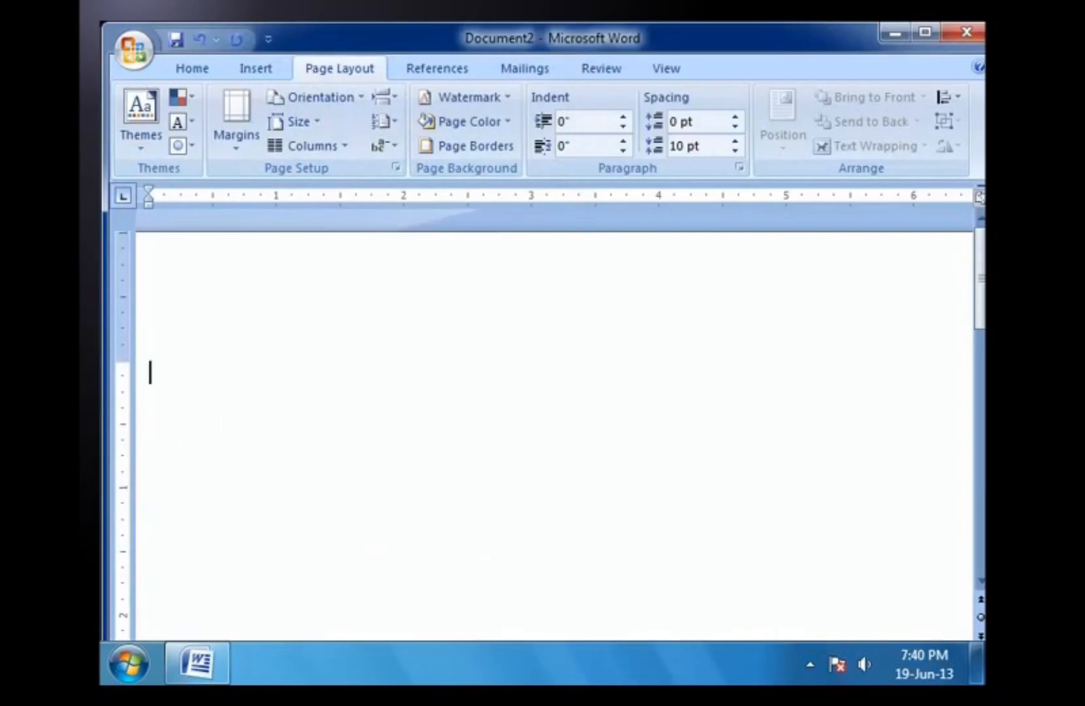
{"action": "left_click", "coordinate": [148, 42]}
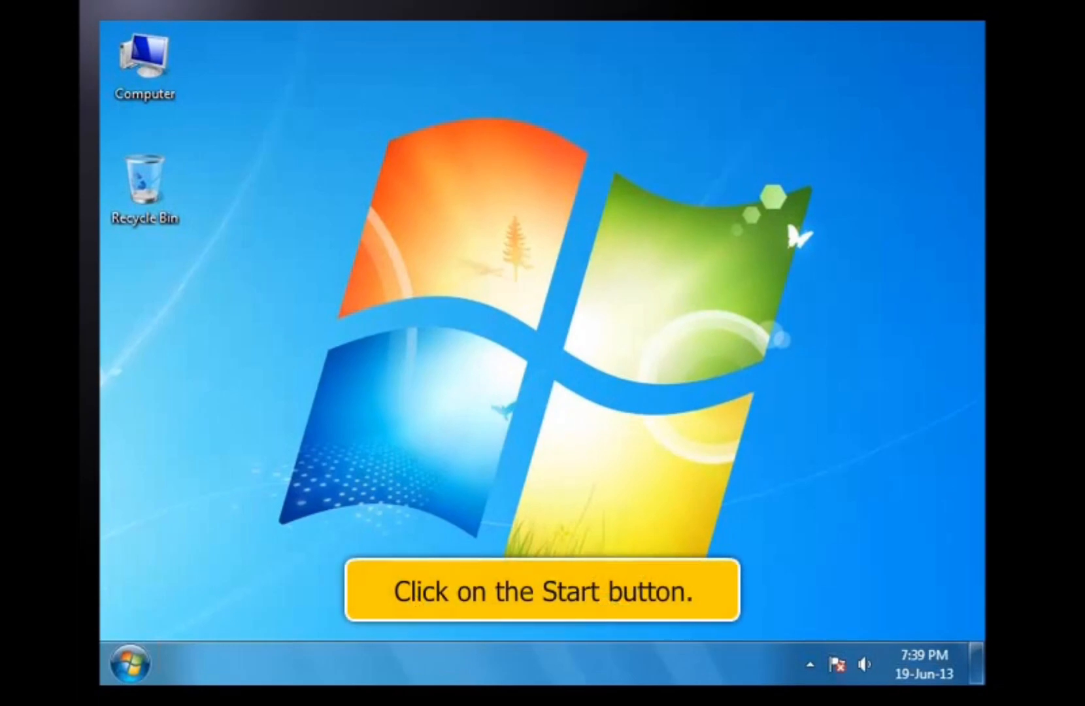
Start Microsoft Office Word 2007 from the Microsoft Office group in the list of all installed programs.
{"action": "left_click", "coordinate": [127, 662]}
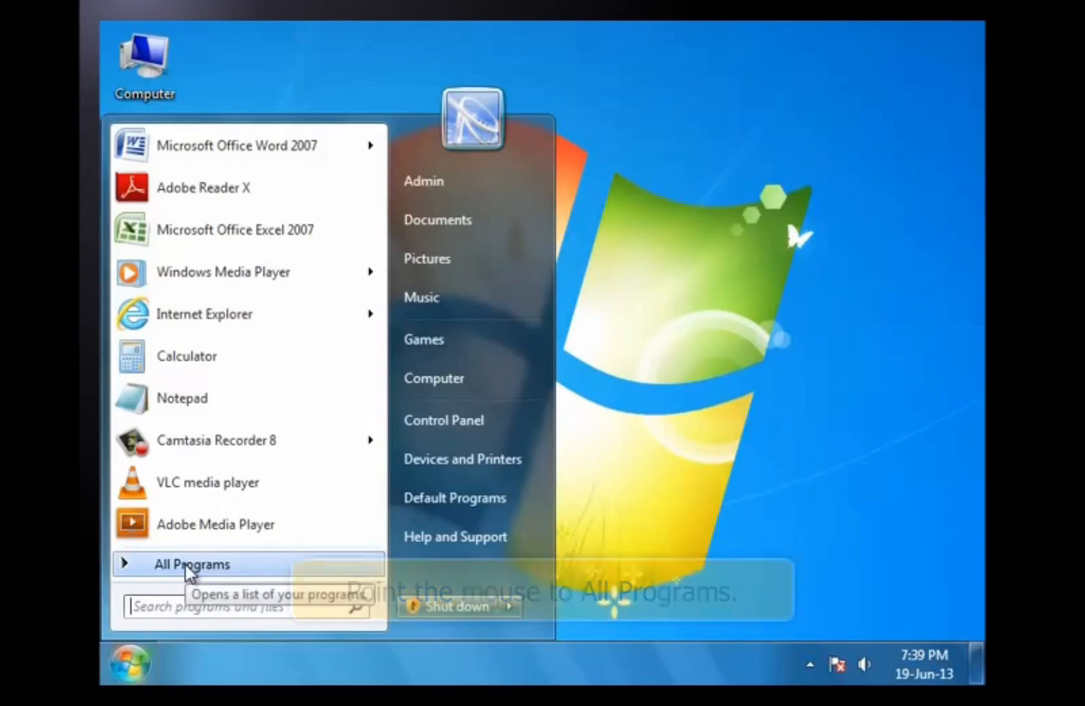
{"action": "mouse_move", "coordinate": [186, 572]}
{"action": "scroll", "coordinate": [341, 444], "scroll_direction": "down", "scroll_amount": 3}
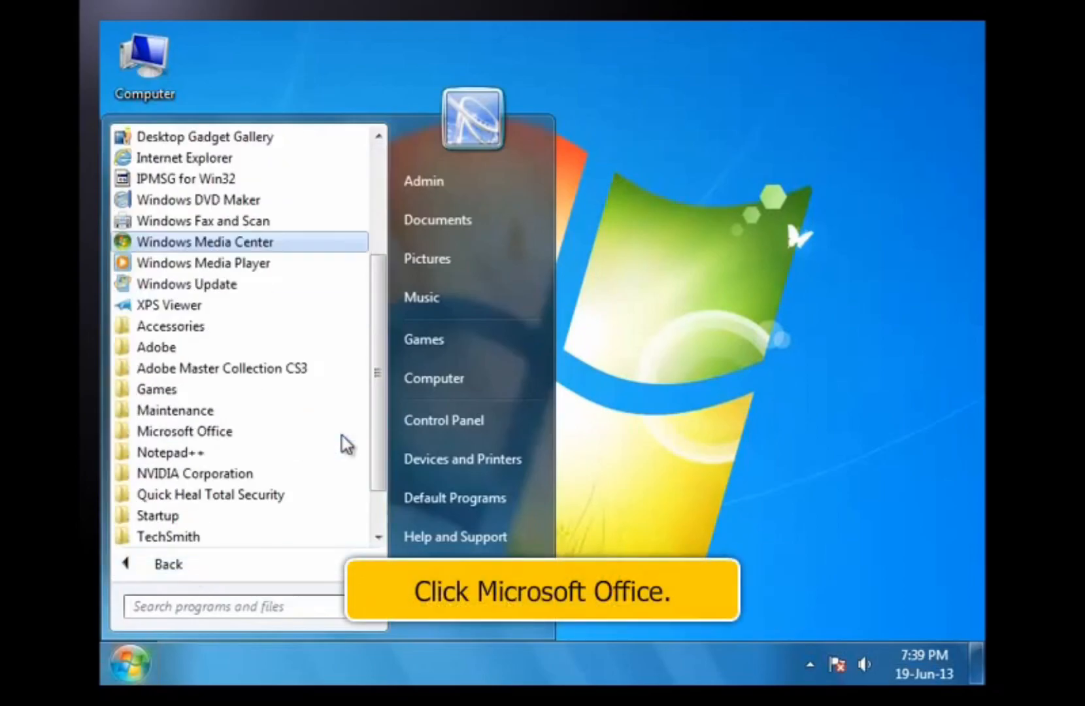
{"action": "left_click", "coordinate": [242, 433]}
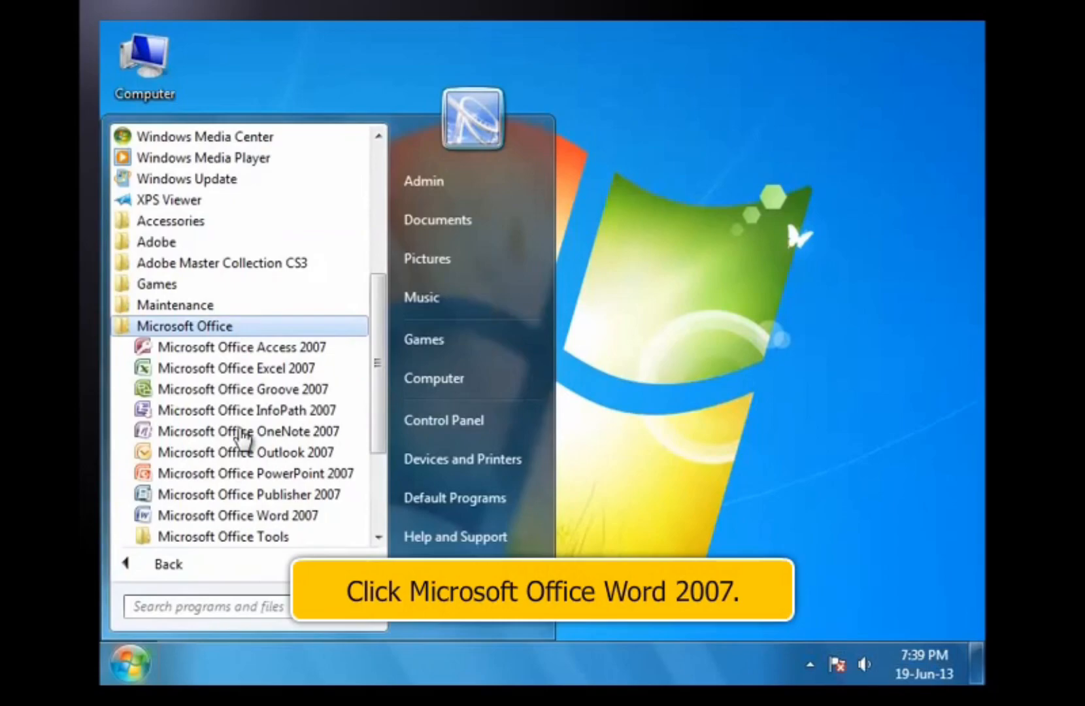
{"action": "left_click", "coordinate": [255, 515]}
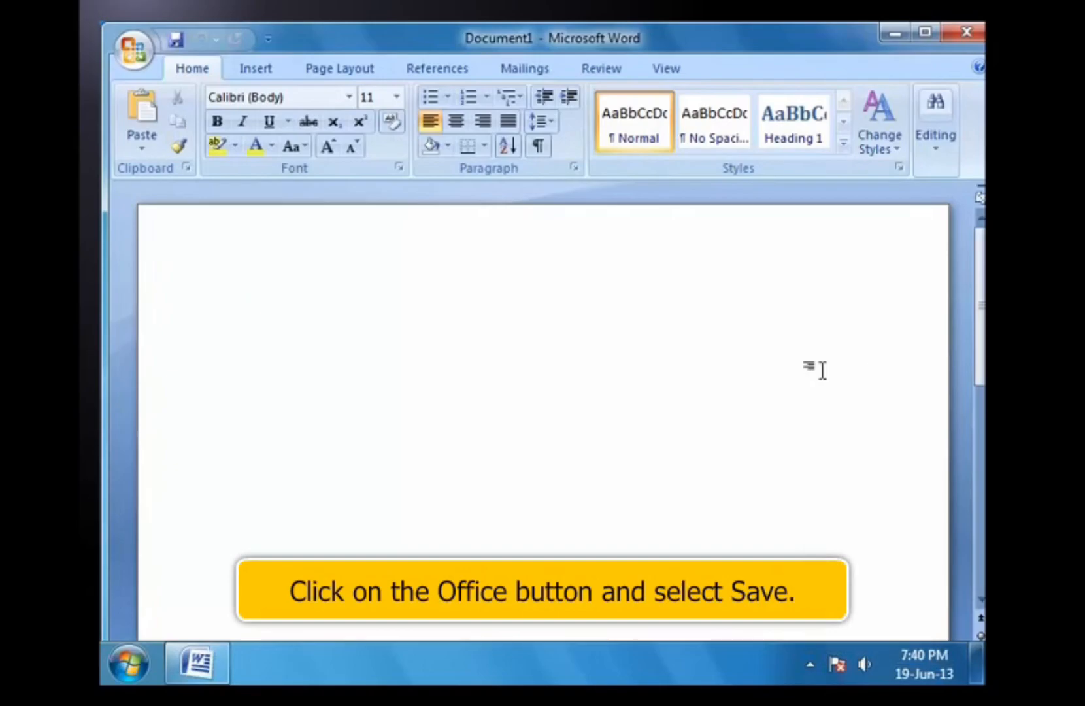
Begin saving the new document and choose the existing folder on Local Disk (E:) as its location.
{"action": "left_click", "coordinate": [131, 57]}
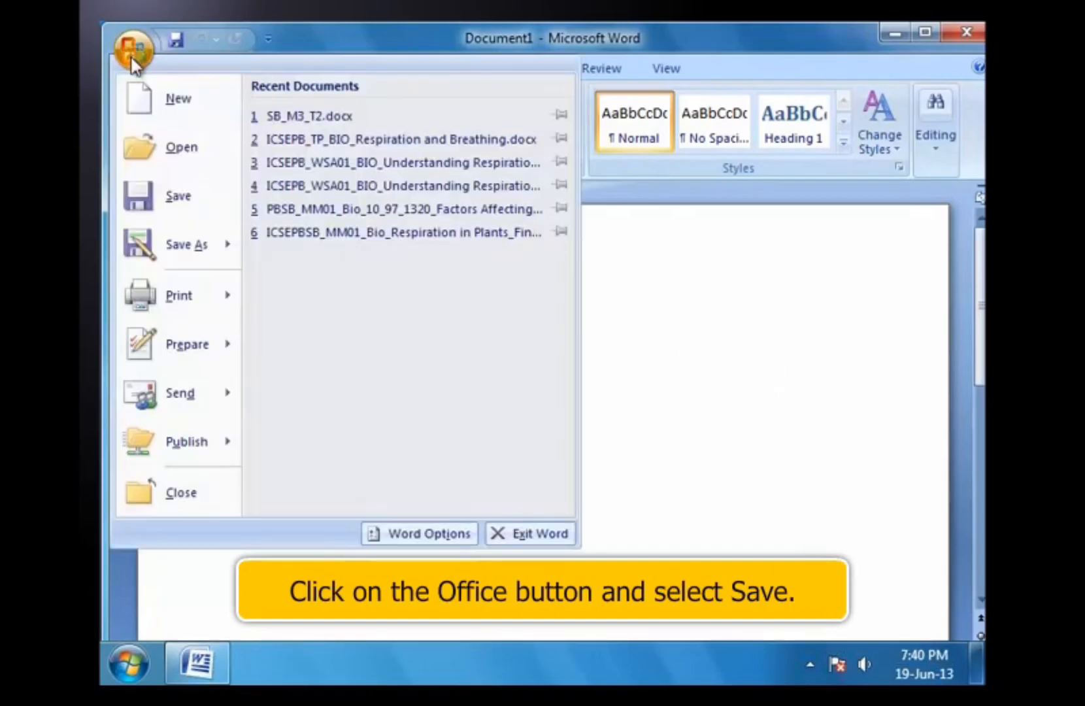
{"action": "left_click", "coordinate": [172, 195]}
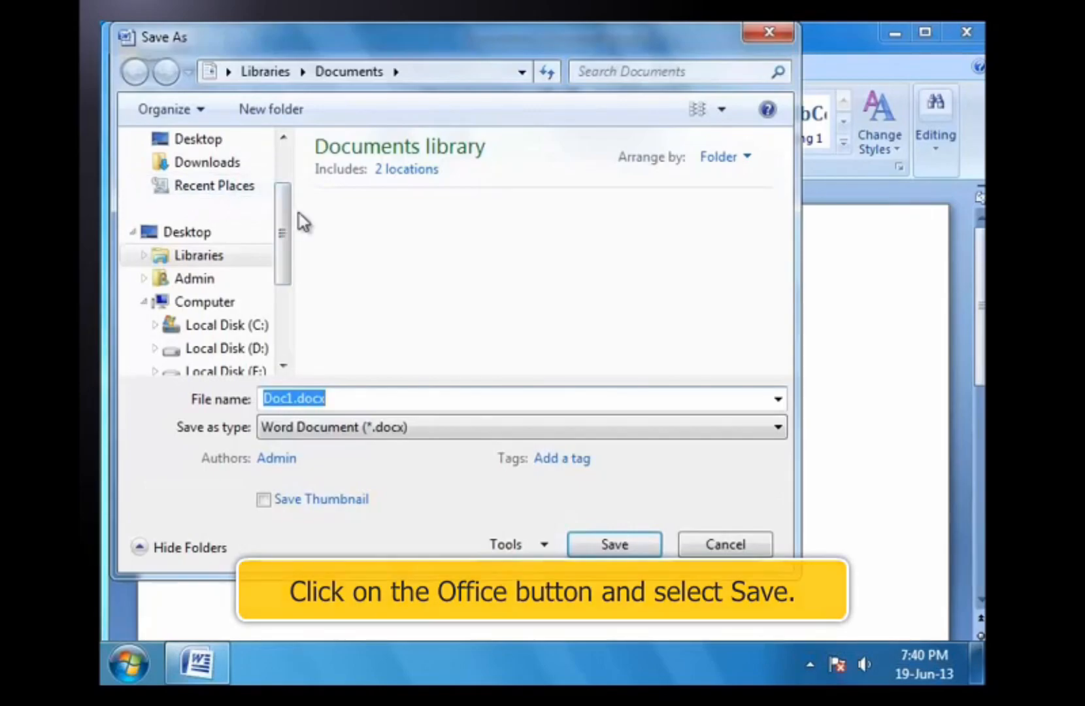
{"action": "left_click_drag", "start_coordinate": [284, 204], "coordinate": [286, 245]}
{"action": "scroll", "coordinate": [286, 245], "scroll_direction": "up", "scroll_amount": 1}
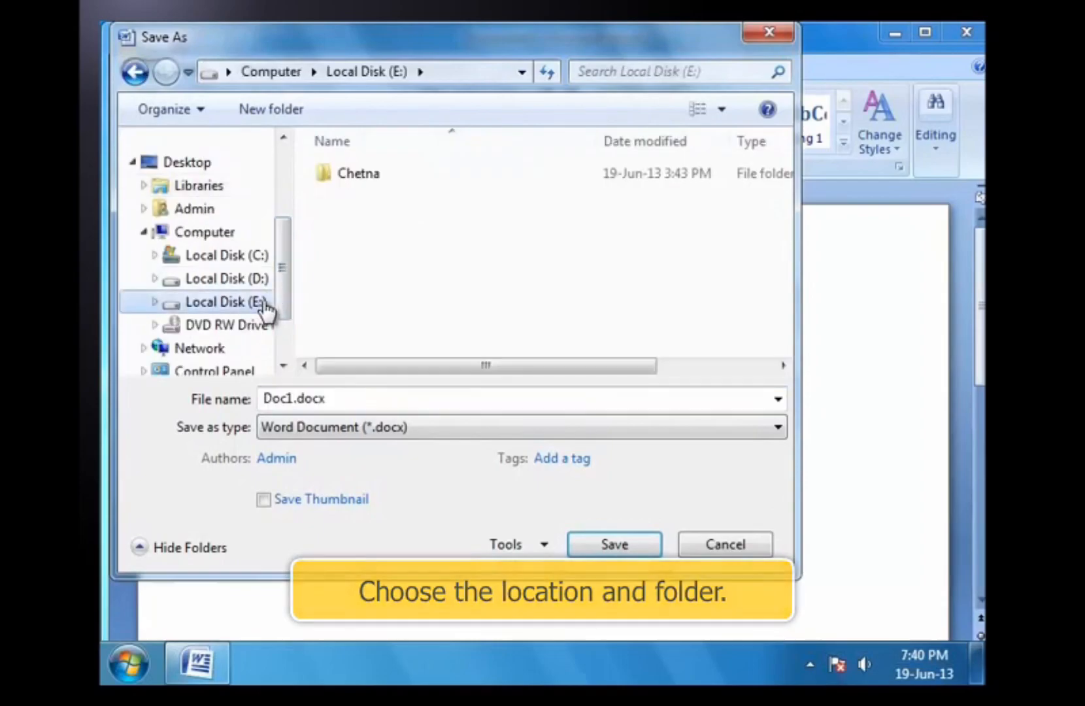
{"action": "double_click", "coordinate": [353, 177]}
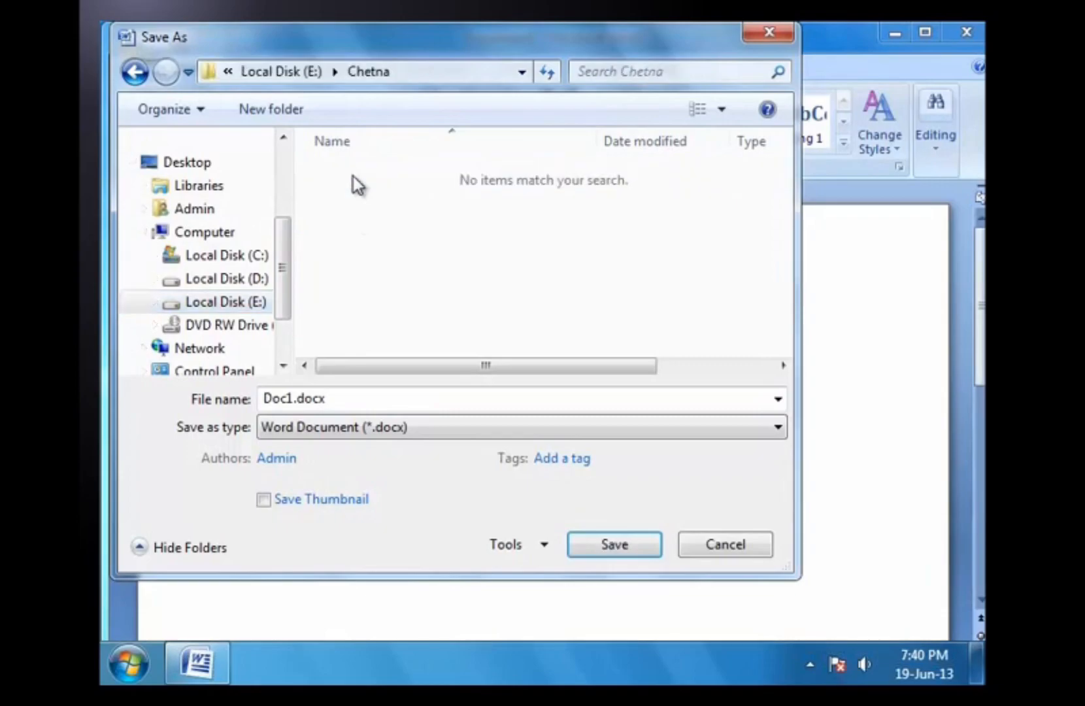
Name the file with its folder's name followed by "Document", and save it as Word Document (*.docx).
{"action": "double_click", "coordinate": [346, 400]}
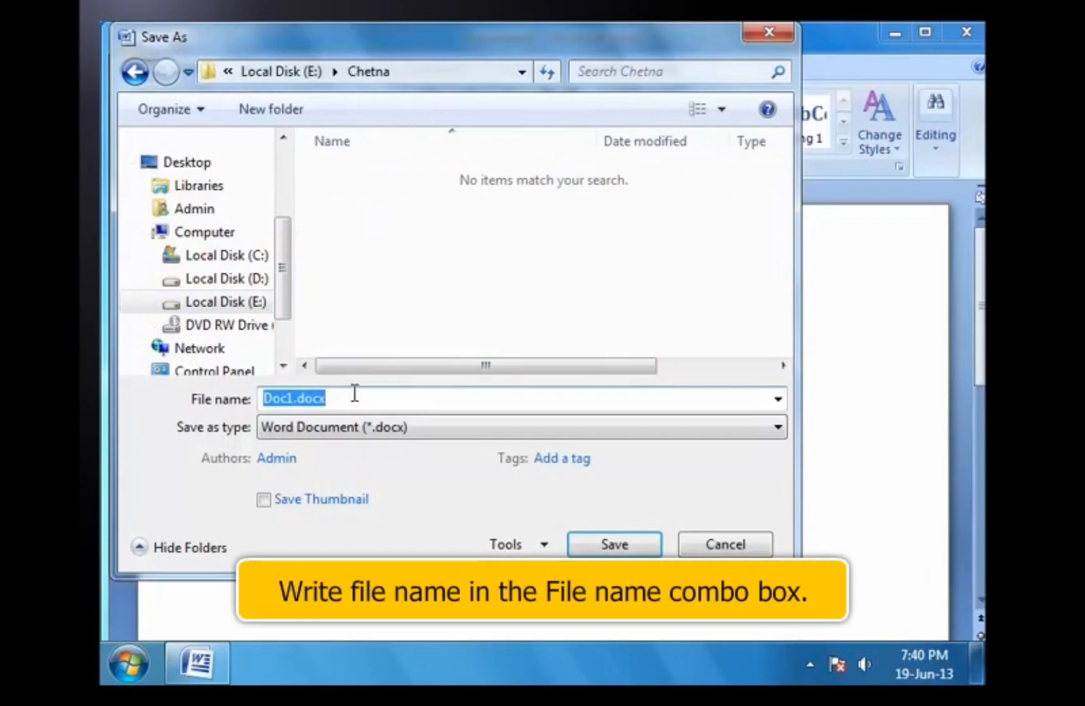
{"action": "type", "text": "Ch"}
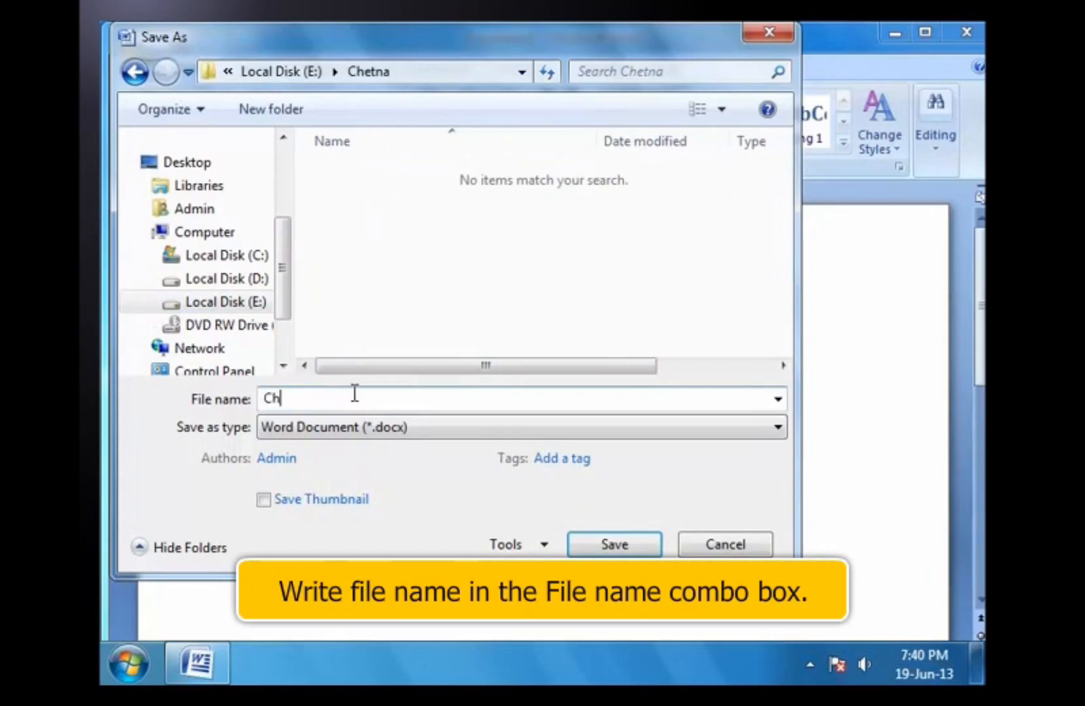
{"action": "type", "text": "etna D"}
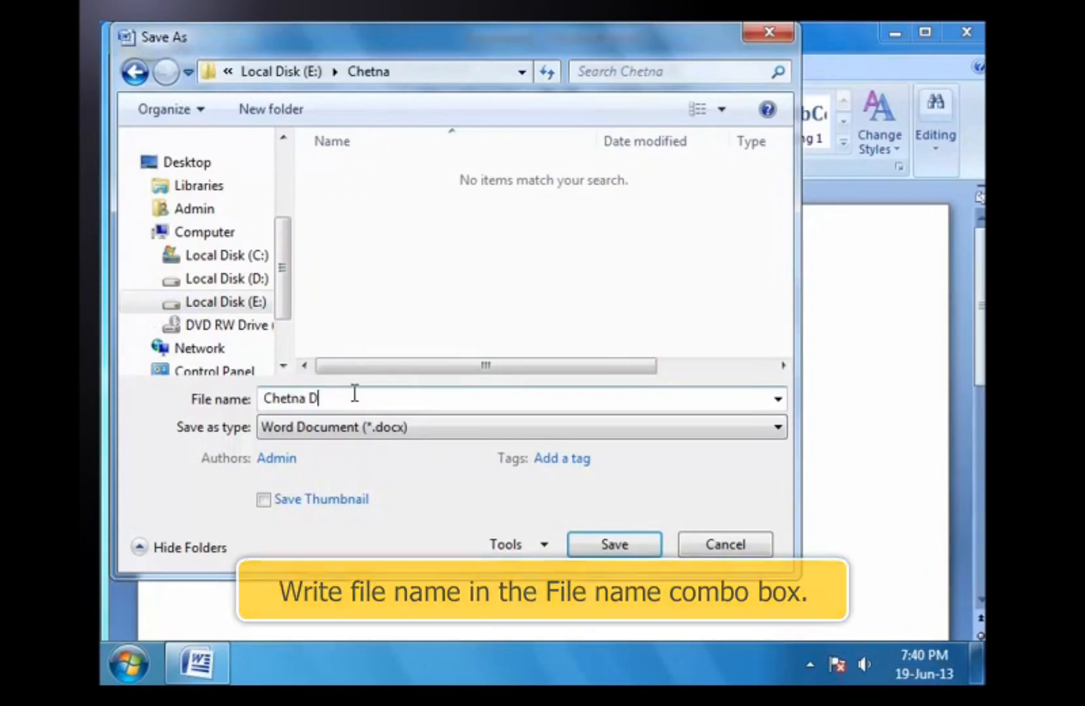
{"action": "type", "text": "ocument"}
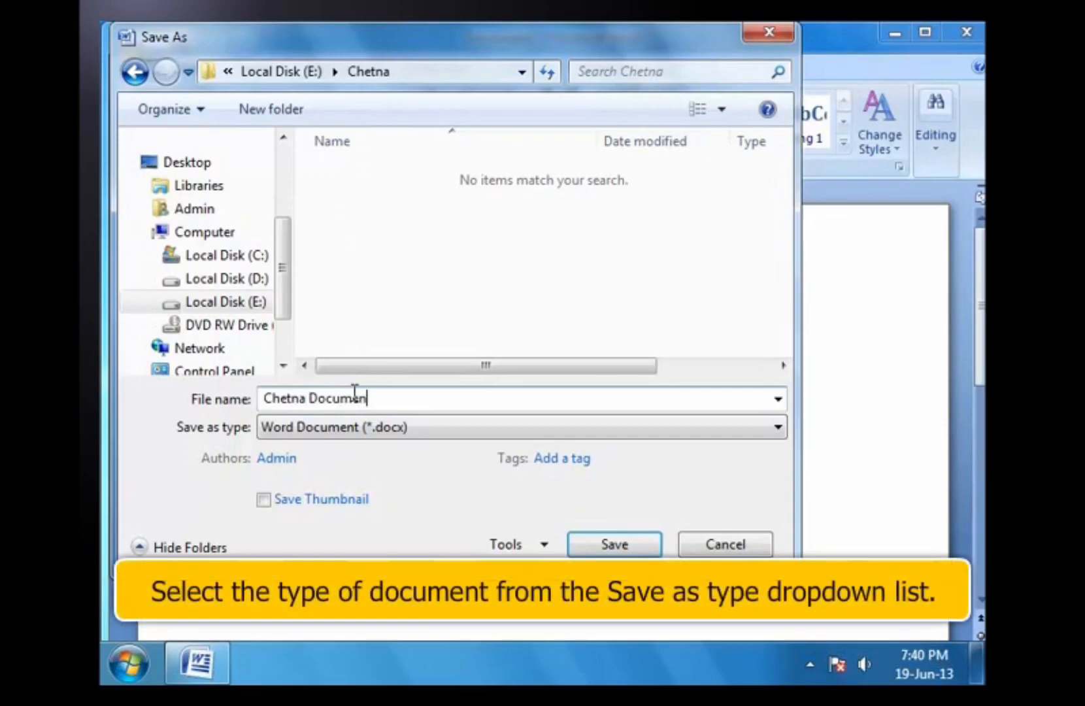
{"action": "left_click", "coordinate": [515, 427]}
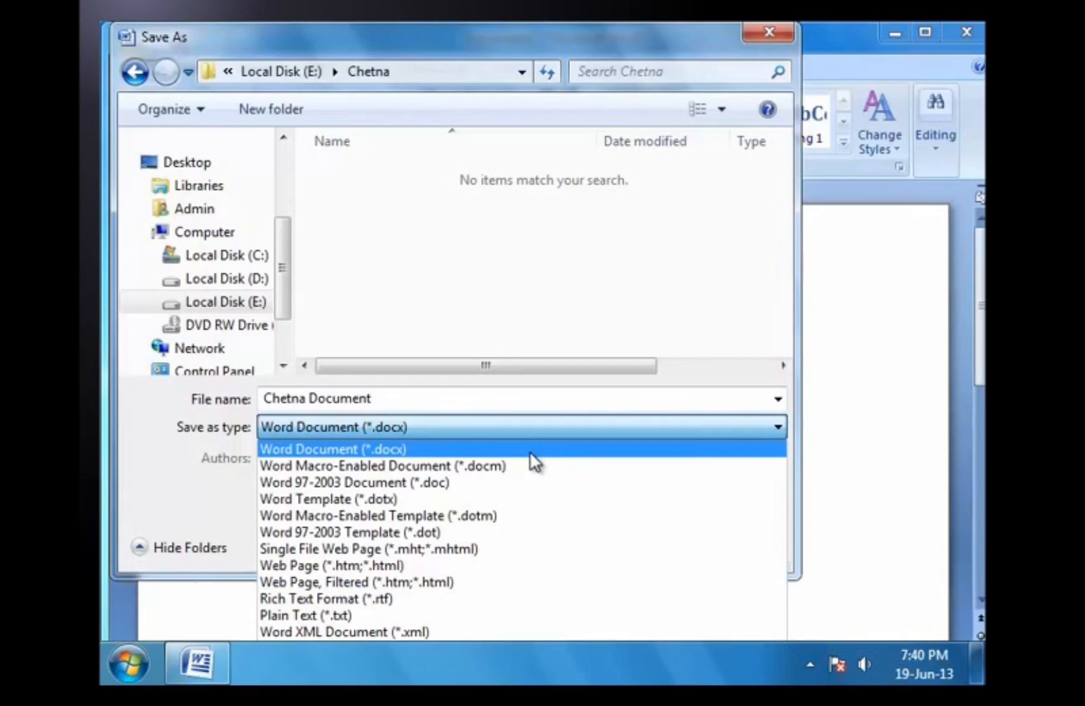
{"action": "left_click", "coordinate": [531, 454]}
{"action": "left_click", "coordinate": [630, 531]}
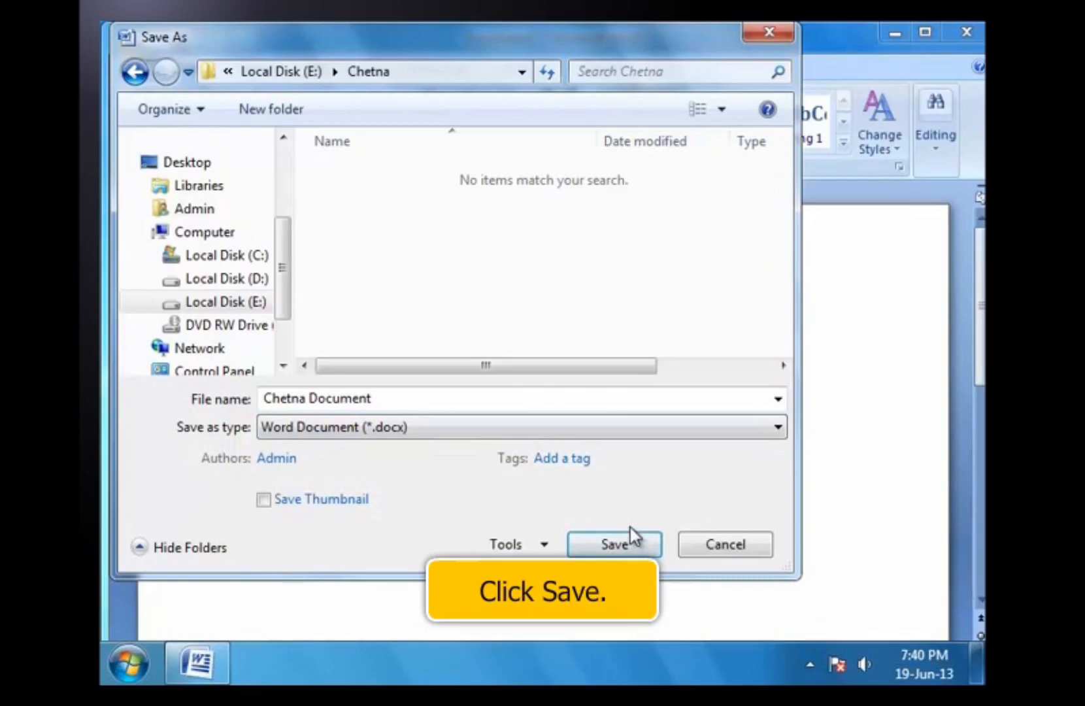
{"action": "left_click", "coordinate": [631, 529]}
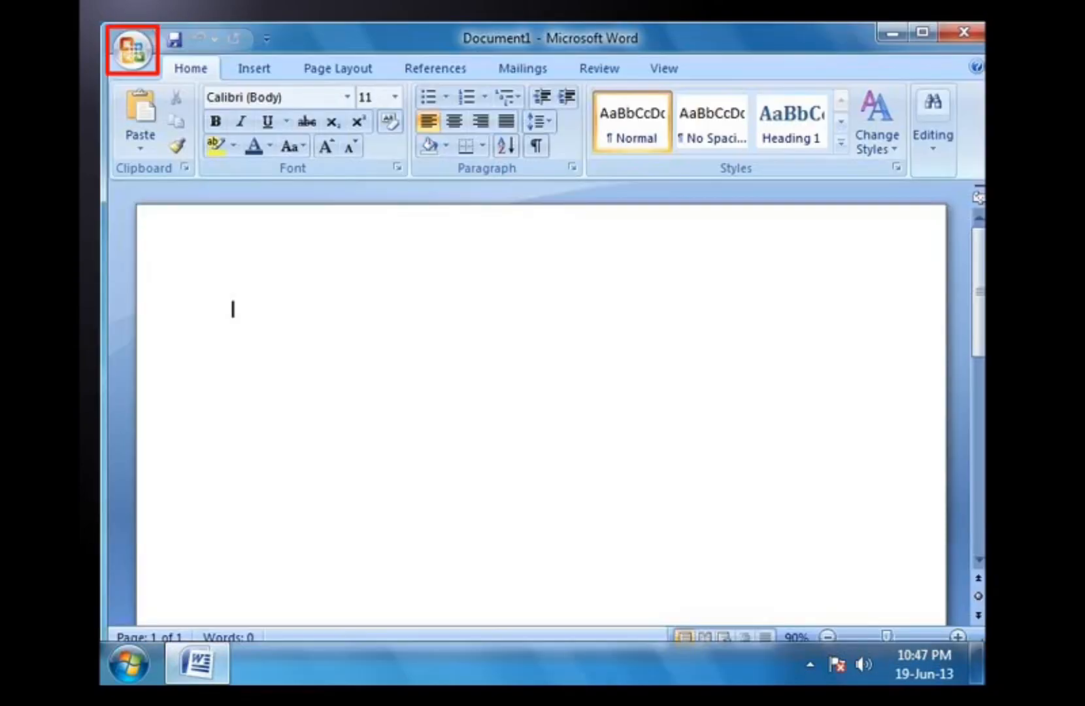
Browse for an existing document to open and select the .docx file inside the folder on Local Disk (E:).
{"action": "key", "text": "alt+f"}
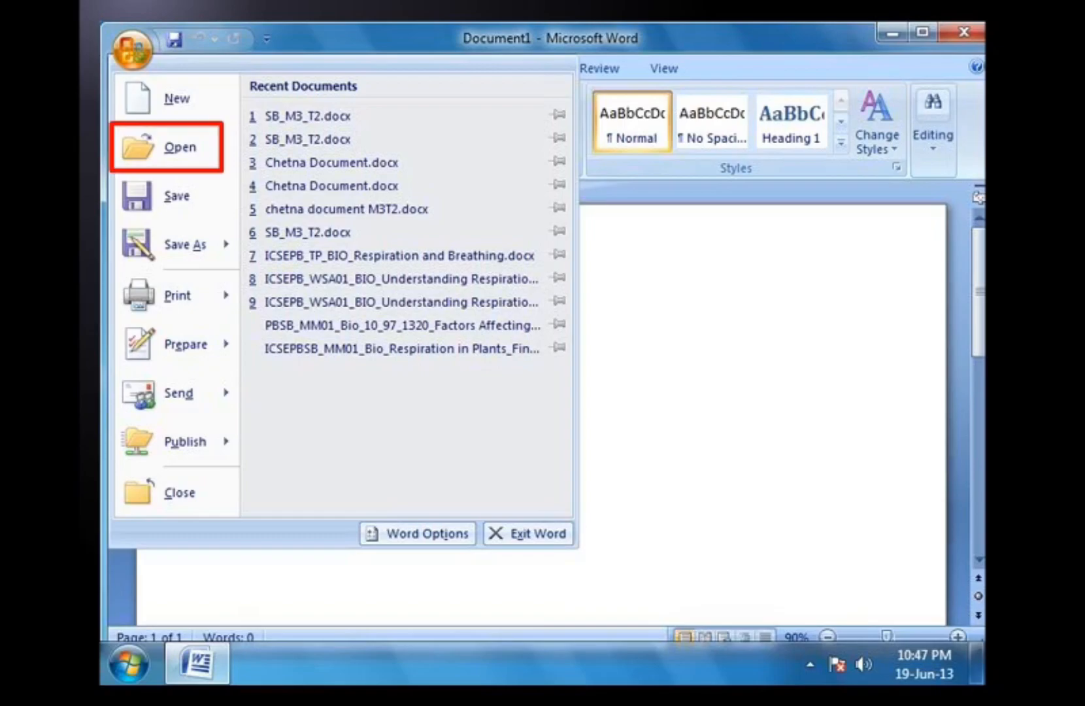
{"action": "key", "text": "o"}
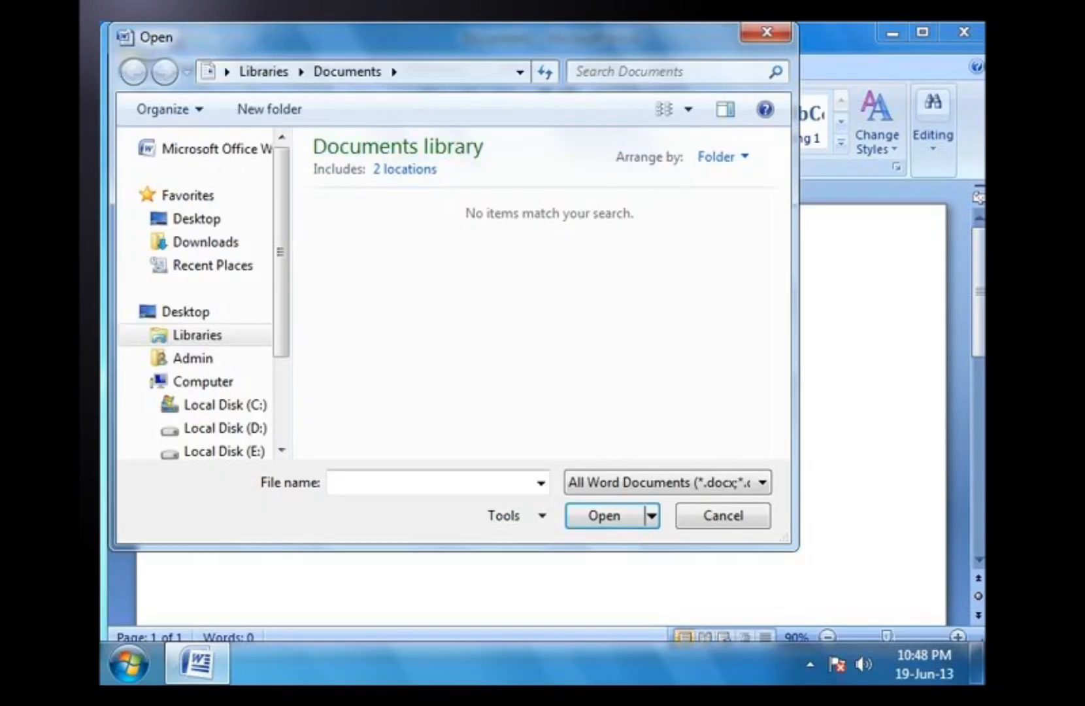
{"action": "left_click", "coordinate": [224, 451]}
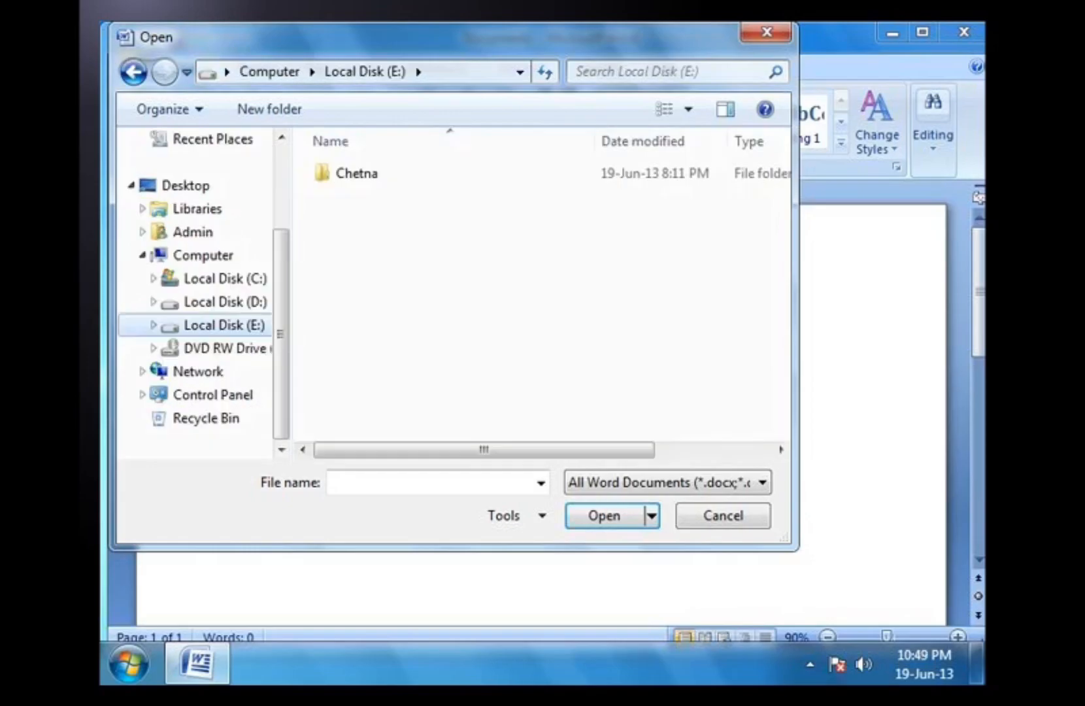
{"action": "key", "text": "Tab"}
{"action": "key", "text": "Return"}
{"action": "left_click", "coordinate": [406, 174]}
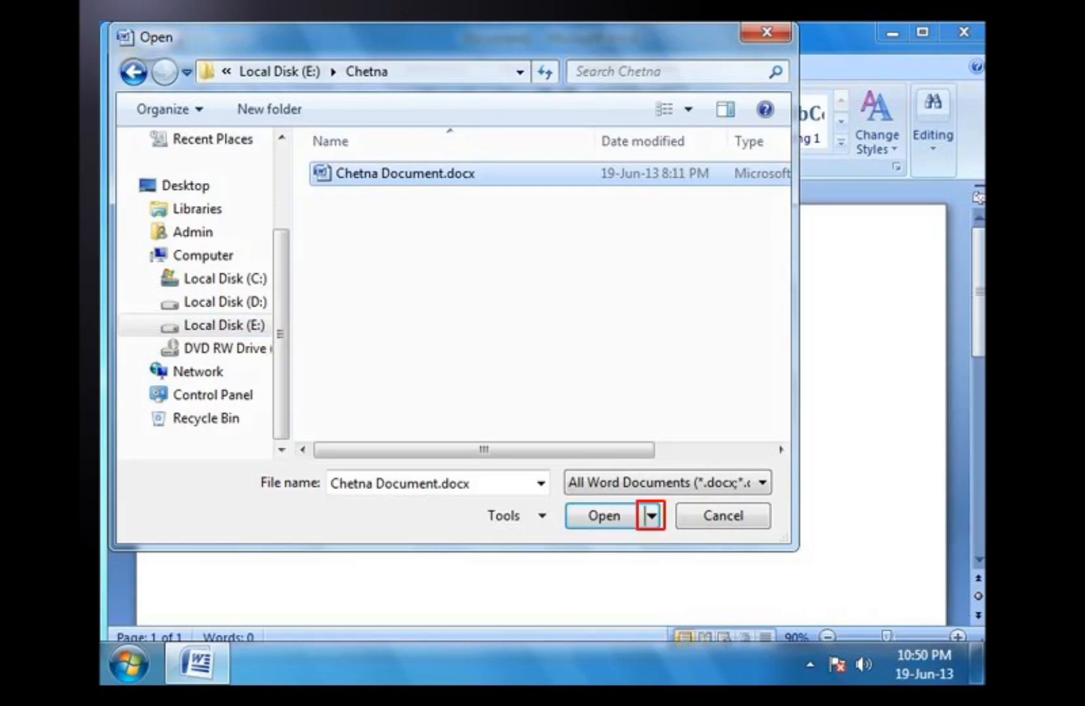
Examine the available ways of opening the selected document and the file types offered for opening.
{"action": "left_click", "coordinate": [652, 516]}
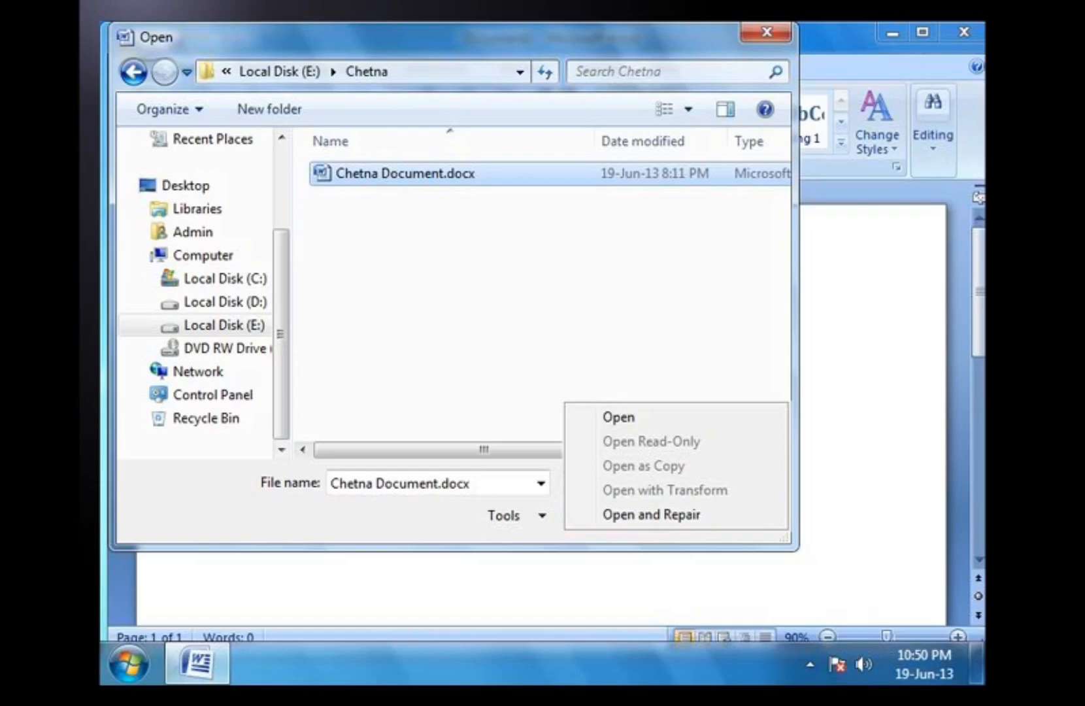
{"action": "key", "text": "Escape"}
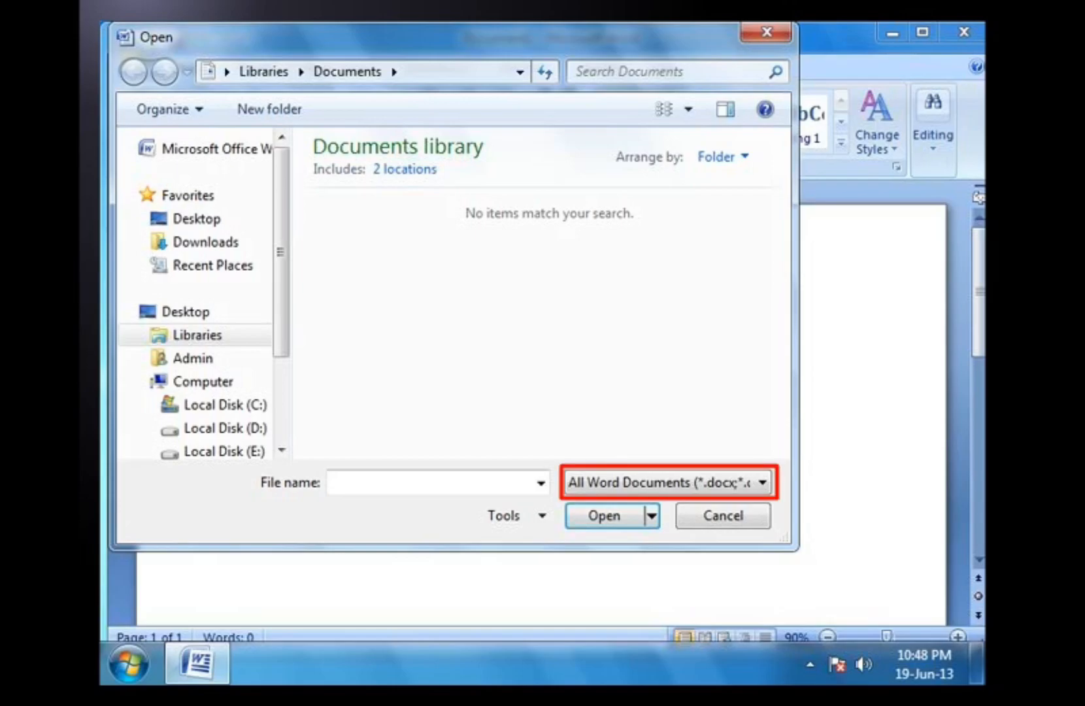
{"action": "left_click", "coordinate": [763, 483]}
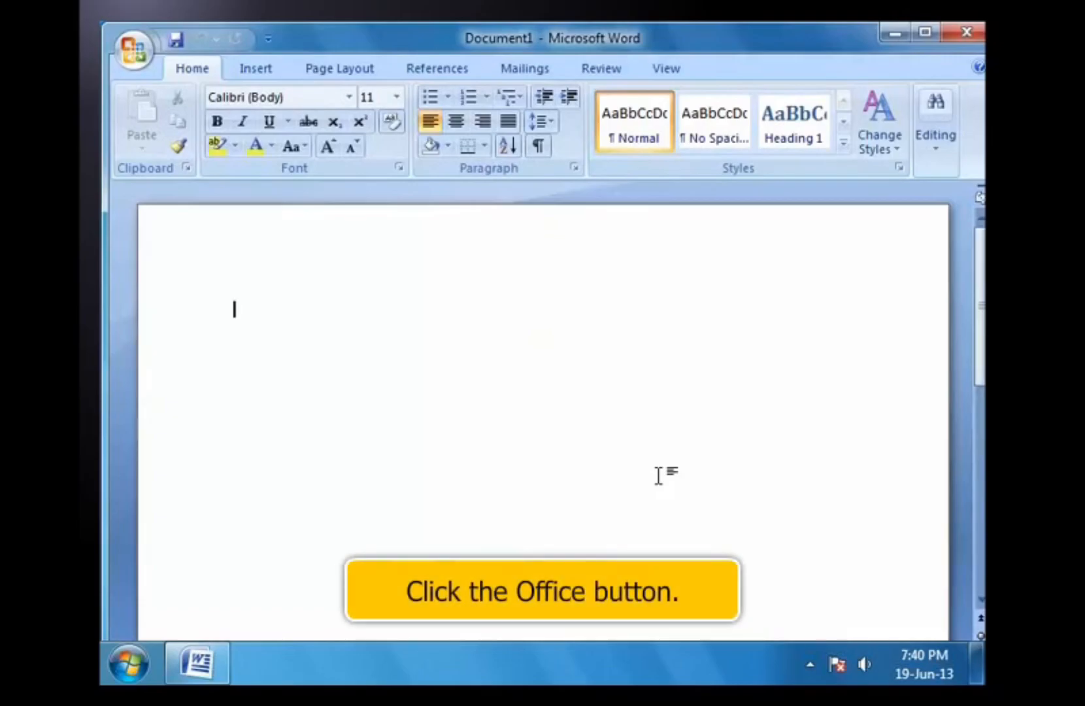
Open the existing .docx document stored inside the folder on Local Disk (E:).
{"action": "left_click", "coordinate": [134, 52]}
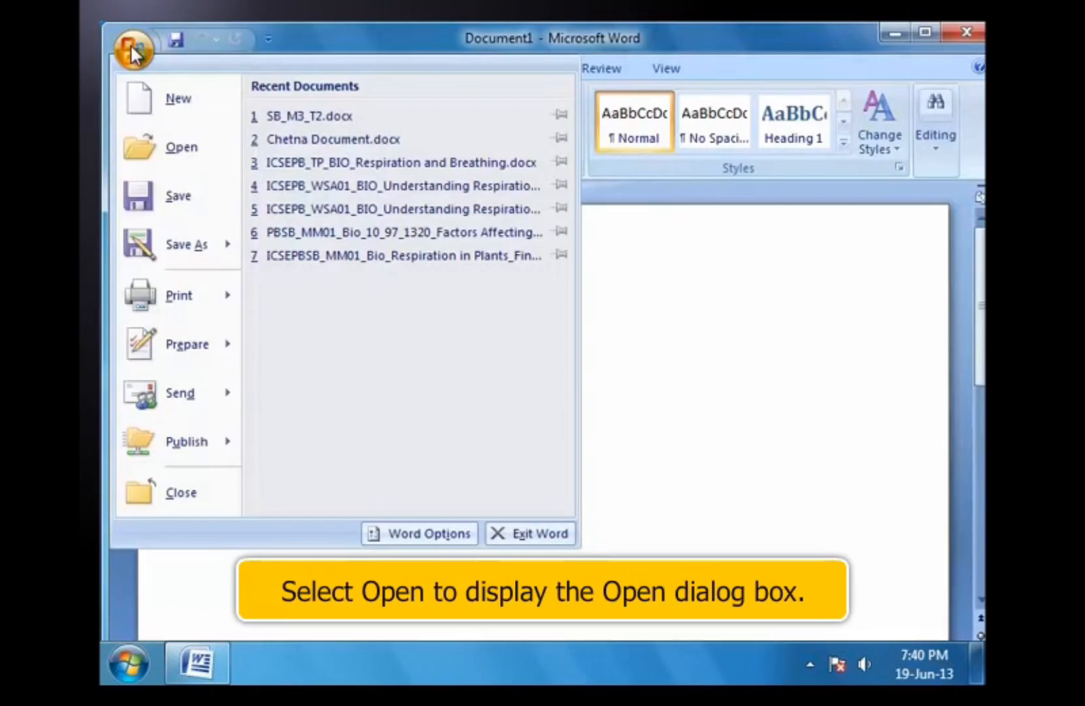
{"action": "left_click", "coordinate": [157, 152]}
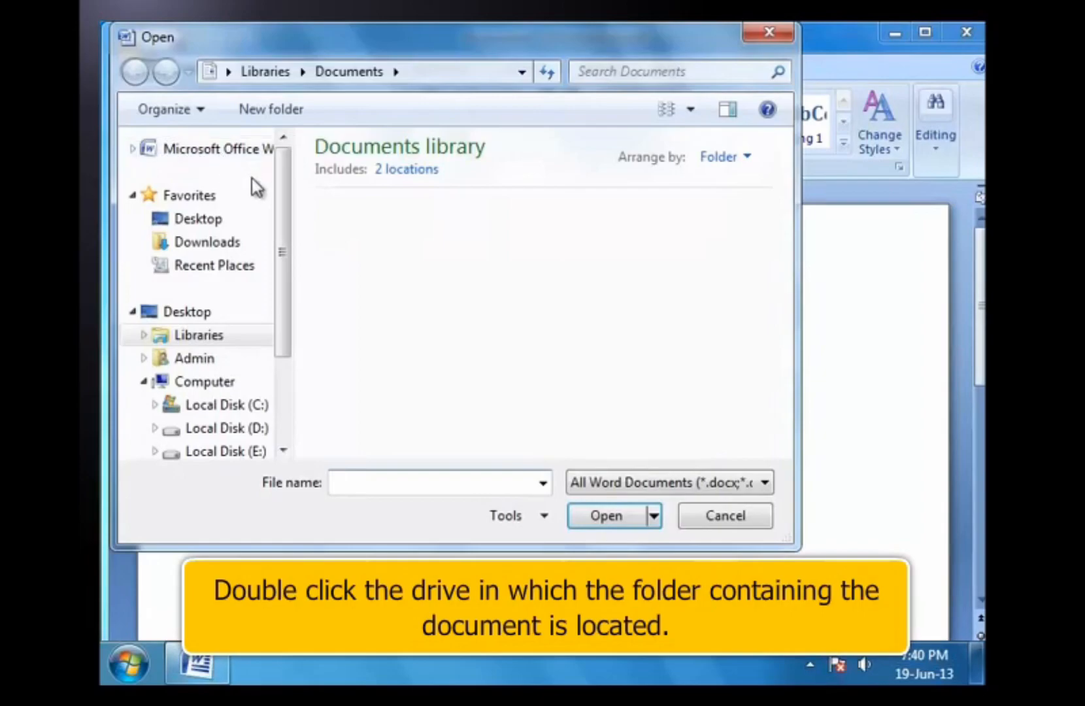
{"action": "scroll", "coordinate": [286, 252], "scroll_direction": "down", "scroll_amount": 1}
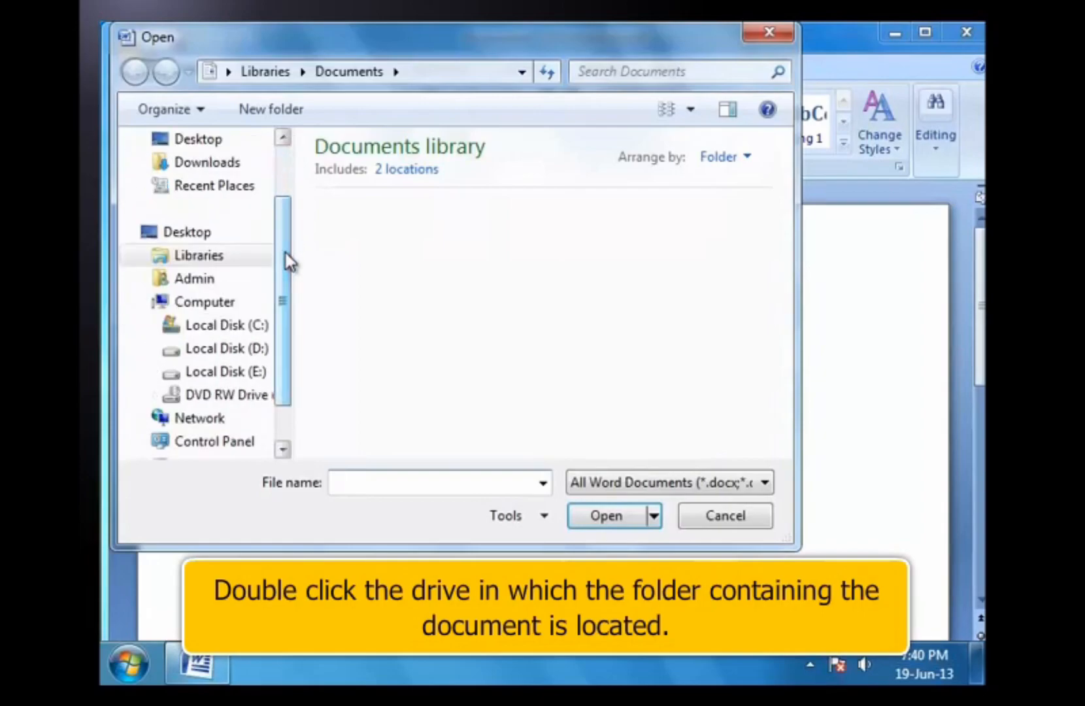
{"action": "double_click", "coordinate": [255, 372]}
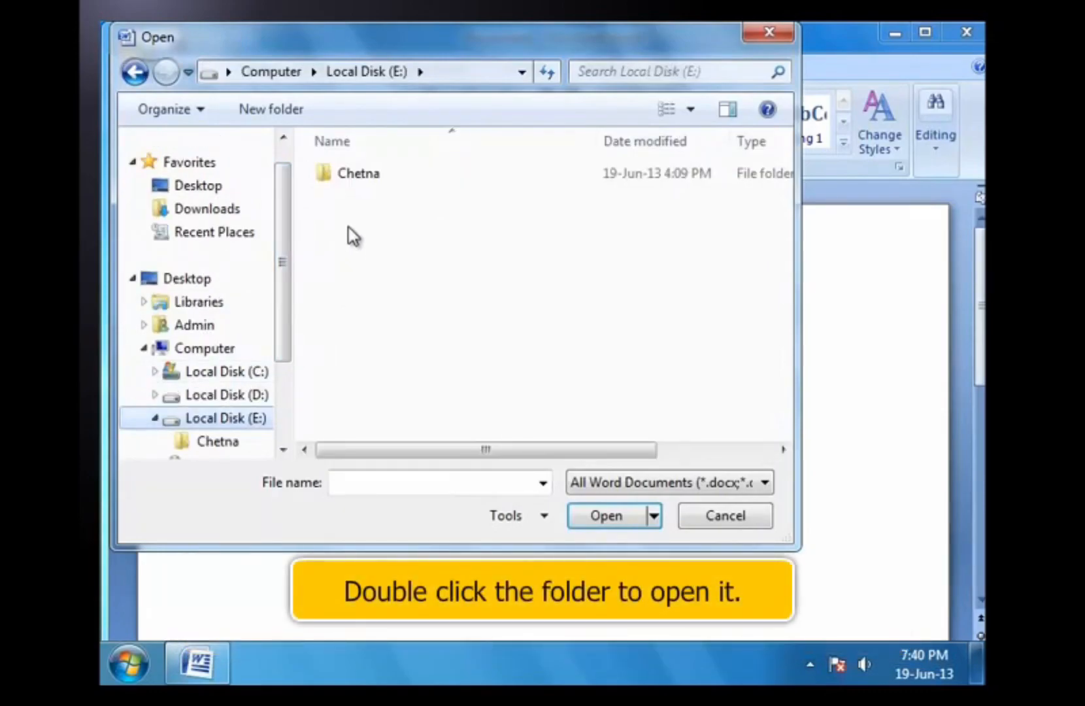
{"action": "double_click", "coordinate": [356, 176]}
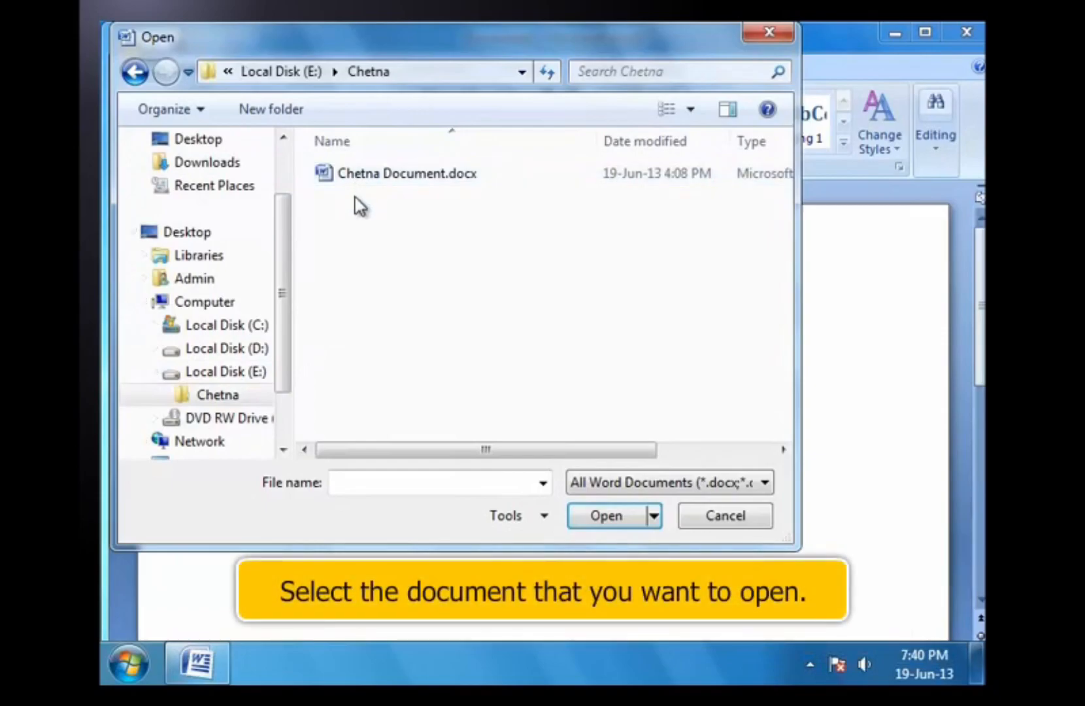
{"action": "left_click", "coordinate": [362, 175]}
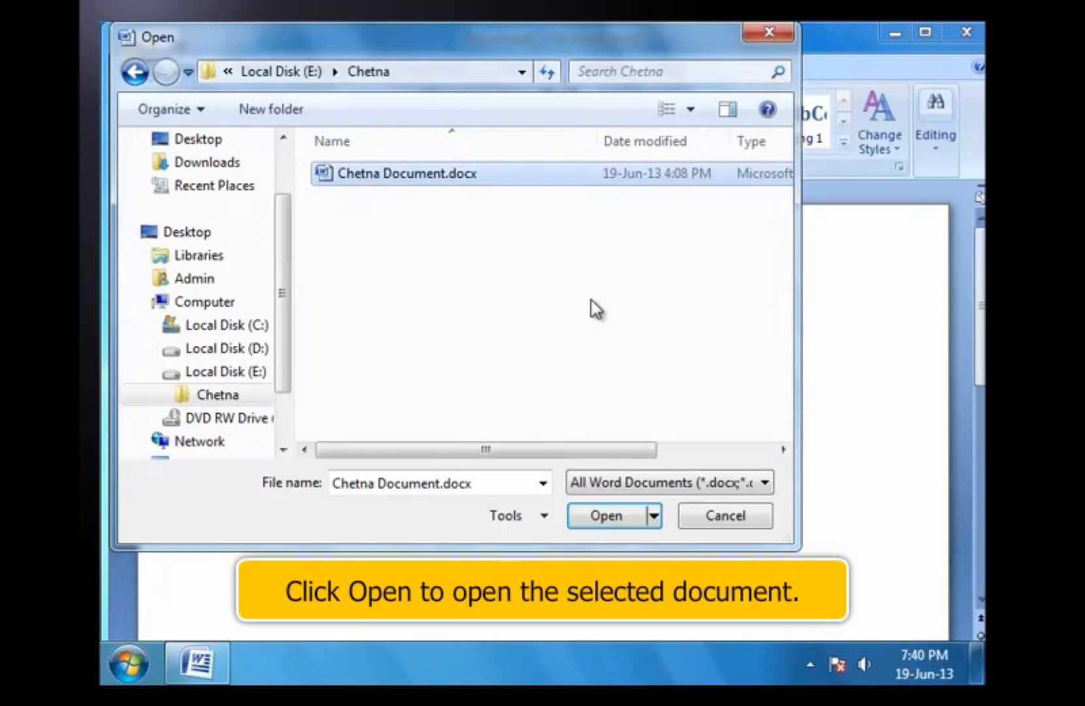
{"action": "left_click", "coordinate": [599, 518]}
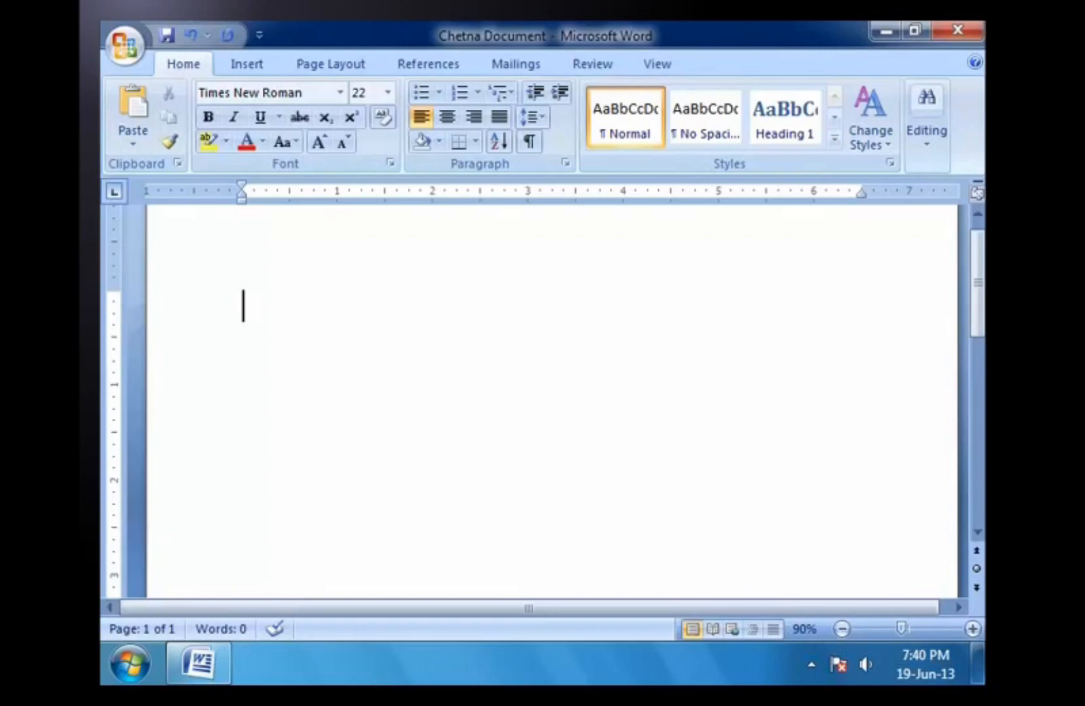
Enter "School Assignment" as the document's first line and start a new paragraph.
{"action": "type", "text": "School"}
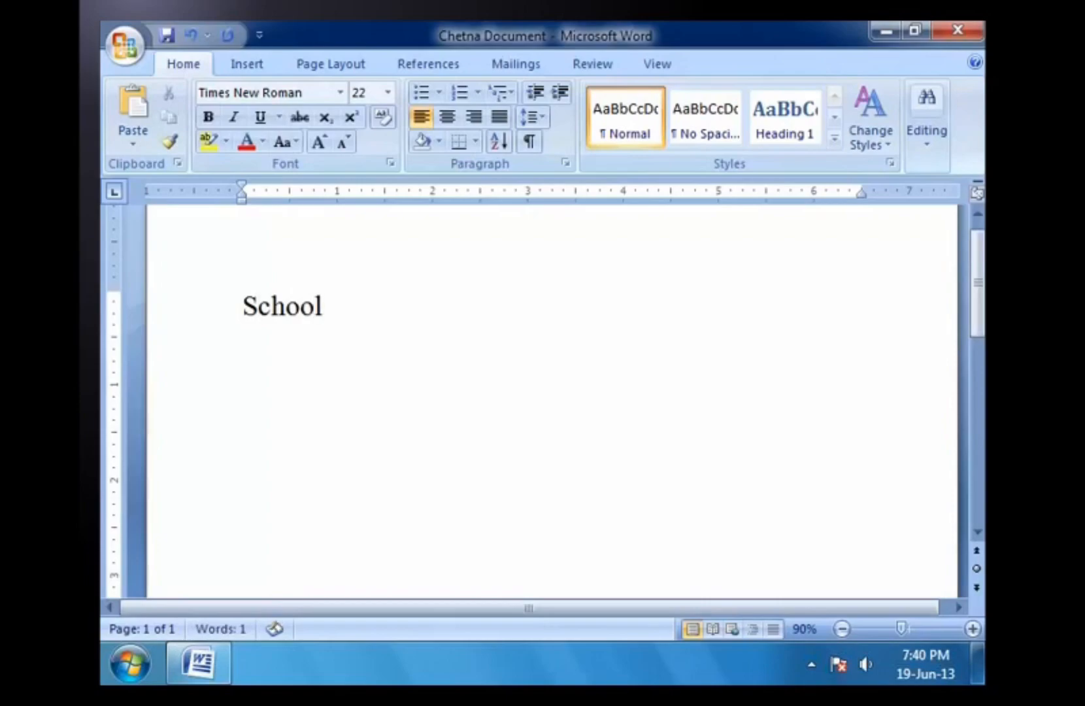
{"action": "type", "text": " Assignment"}
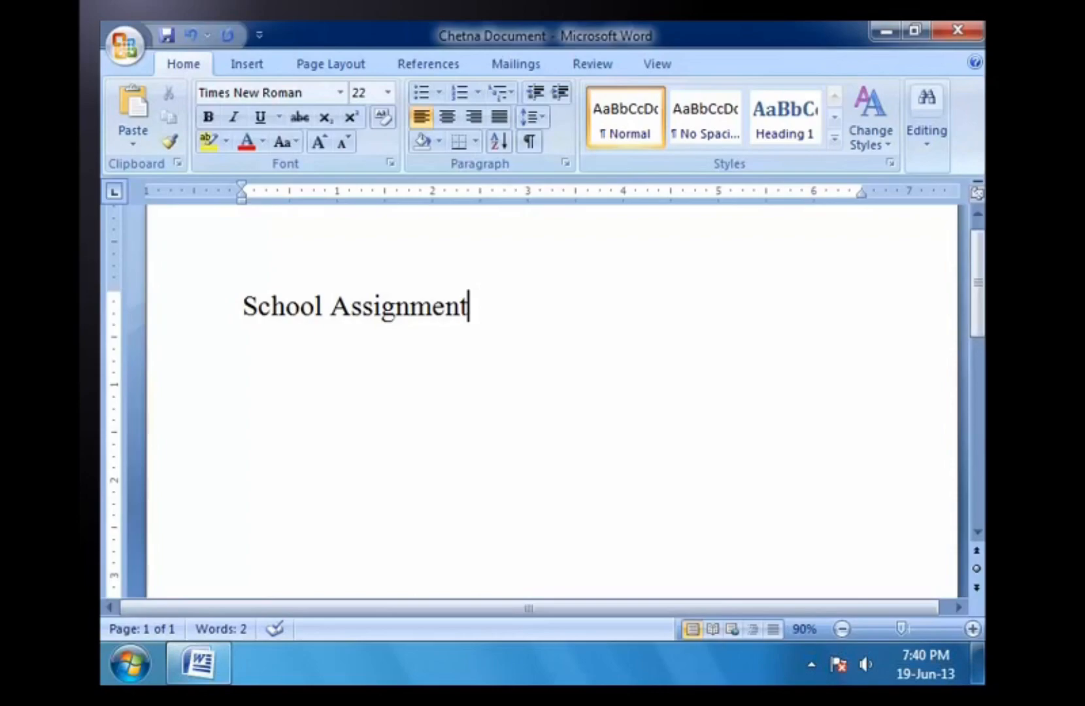
{"action": "key", "text": "Return"}
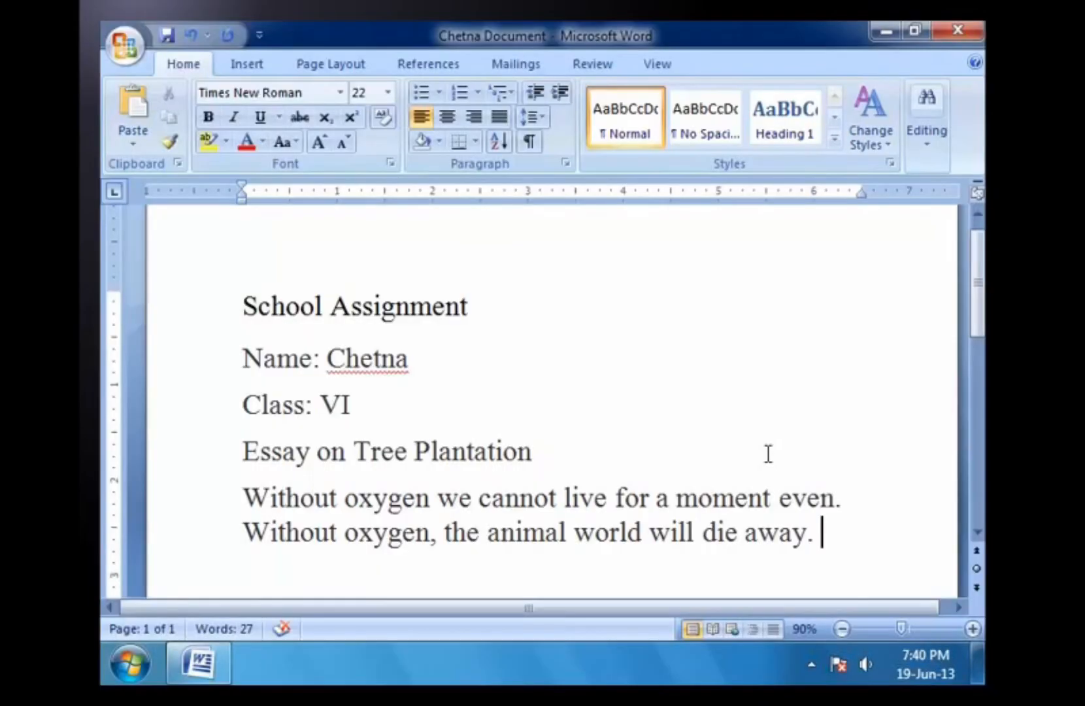
{"action": "key", "text": "Return"}
Join the body paragraph to the "Essay on Tree Plantation" line, and separate them again with a paragraph break.
{"action": "left_click", "coordinate": [533, 453]}
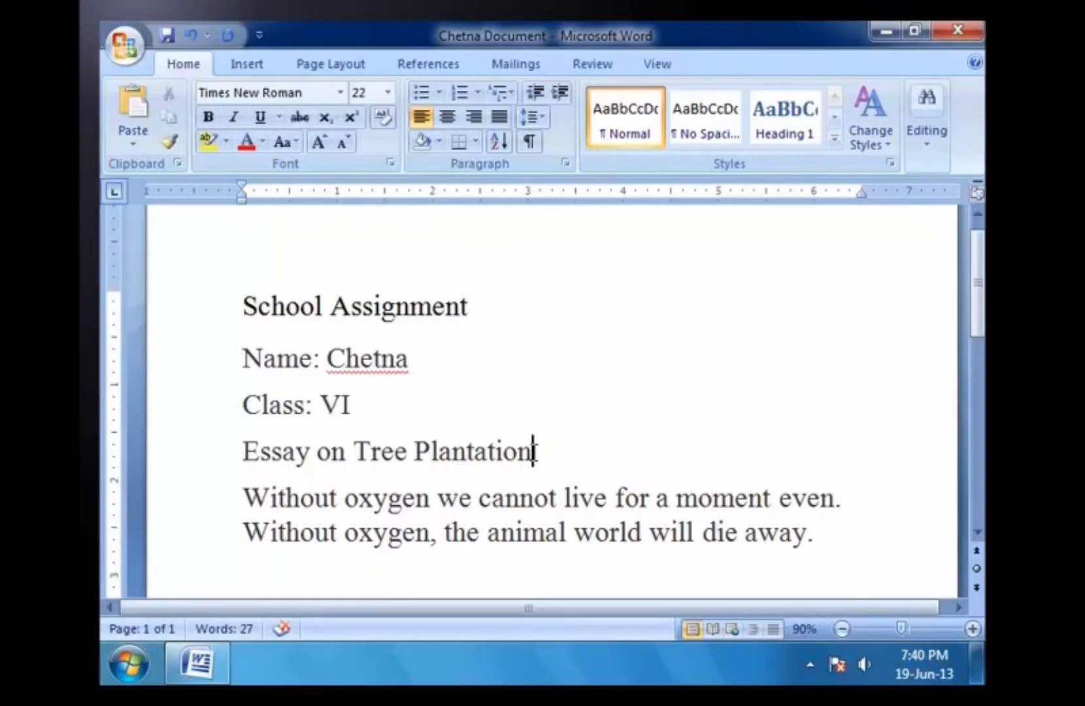
{"action": "key", "text": "Delete"}
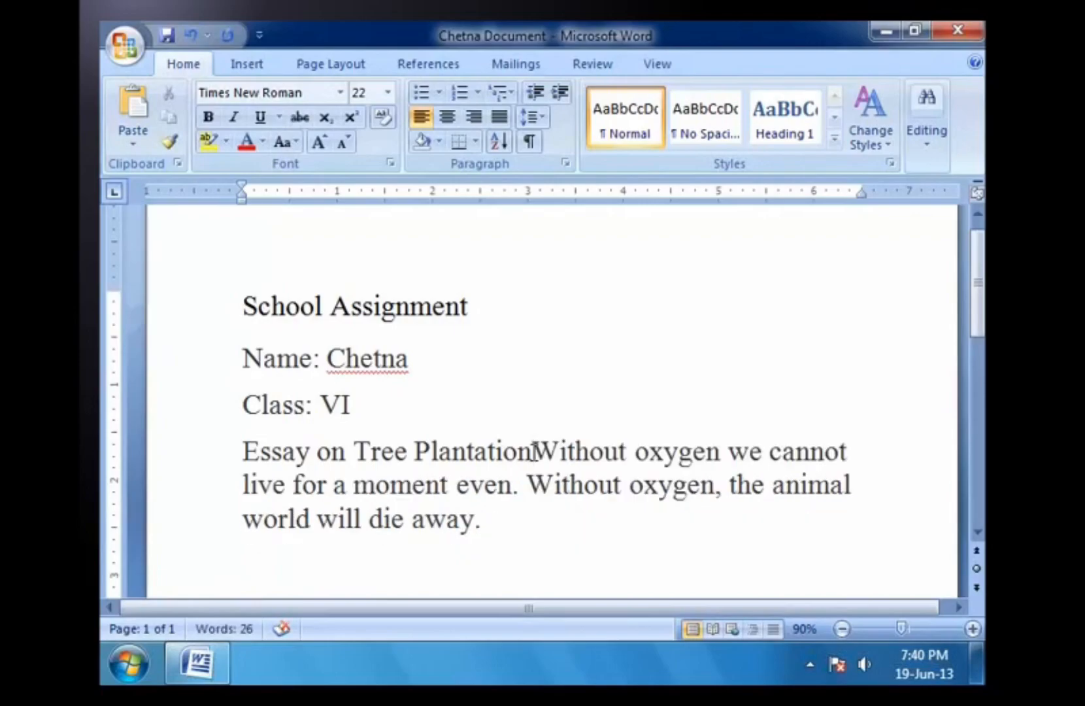
{"action": "key", "text": "Return"}
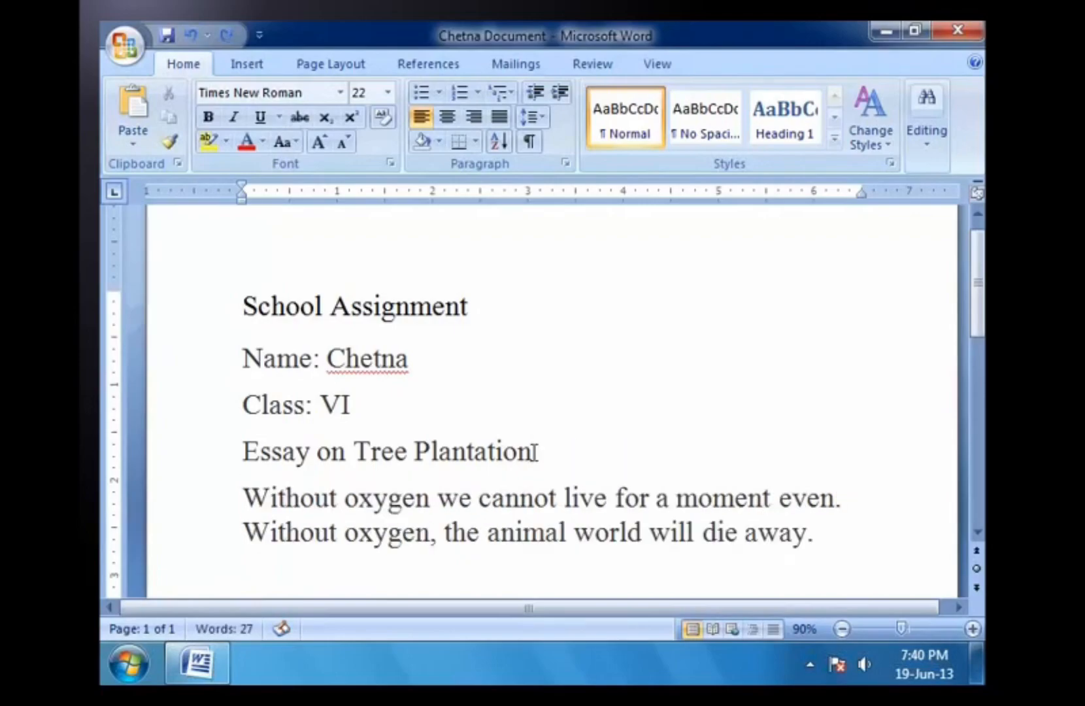
{"action": "key", "text": "BackSpace"}
{"action": "type", "text": "n"}
Delete the word "Plantation" from the essay title, undoing and redoing the deletion.
{"action": "double_click", "coordinate": [487, 456]}
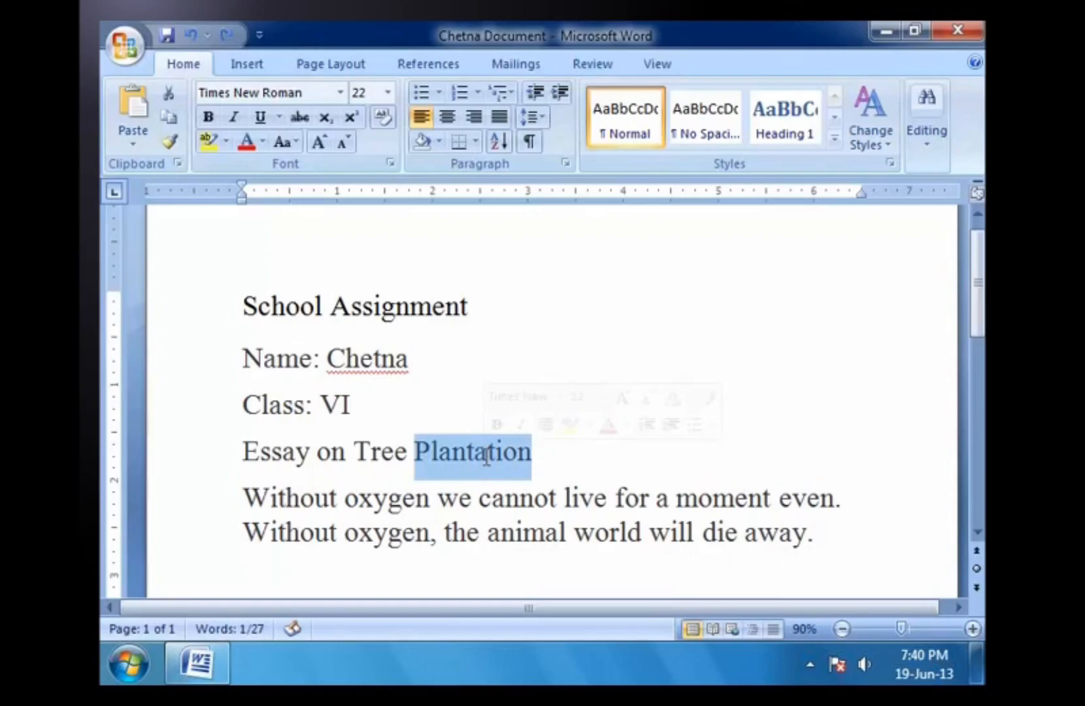
{"action": "key", "text": "Delete"}
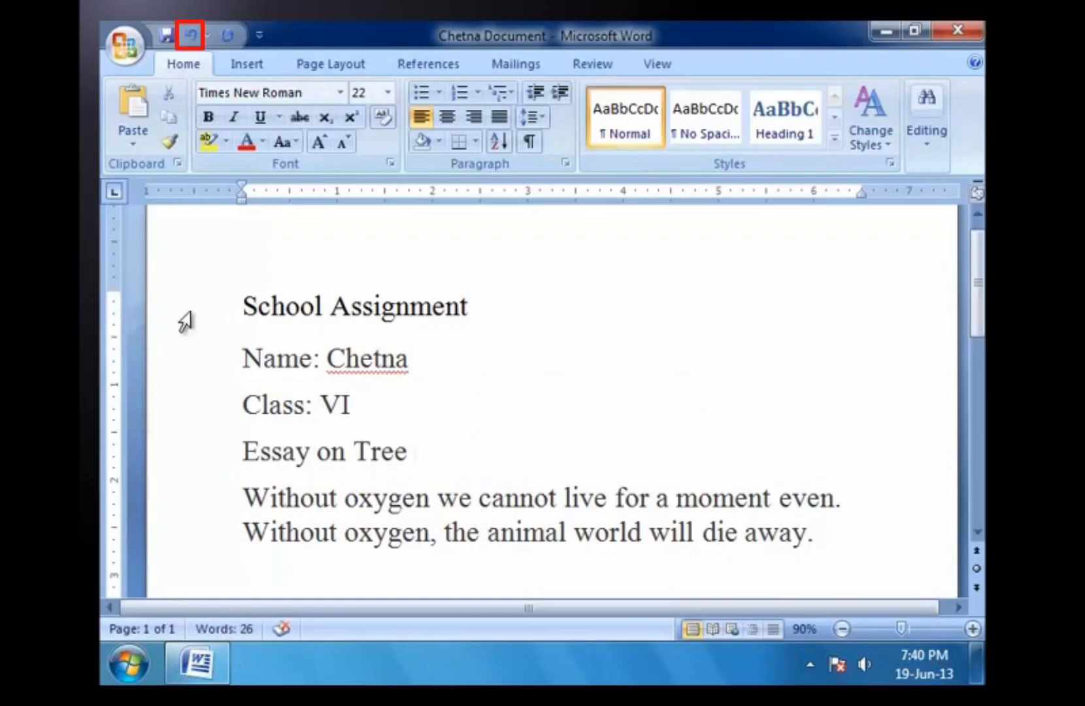
{"action": "left_click", "coordinate": [193, 33]}
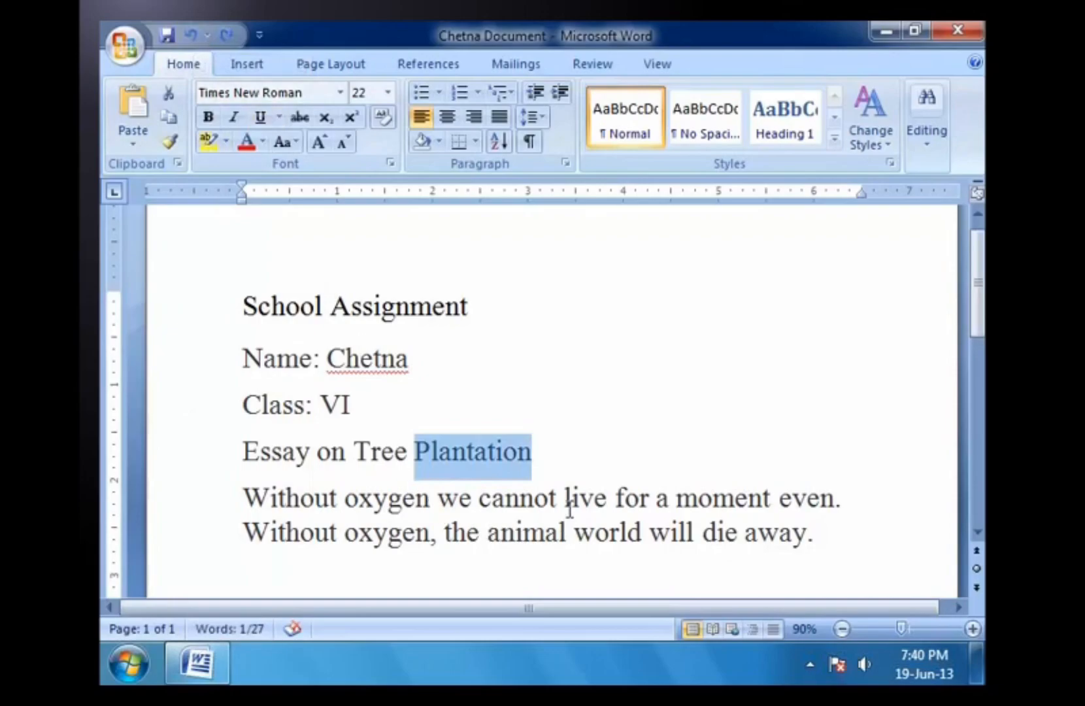
{"action": "left_click", "coordinate": [547, 467]}
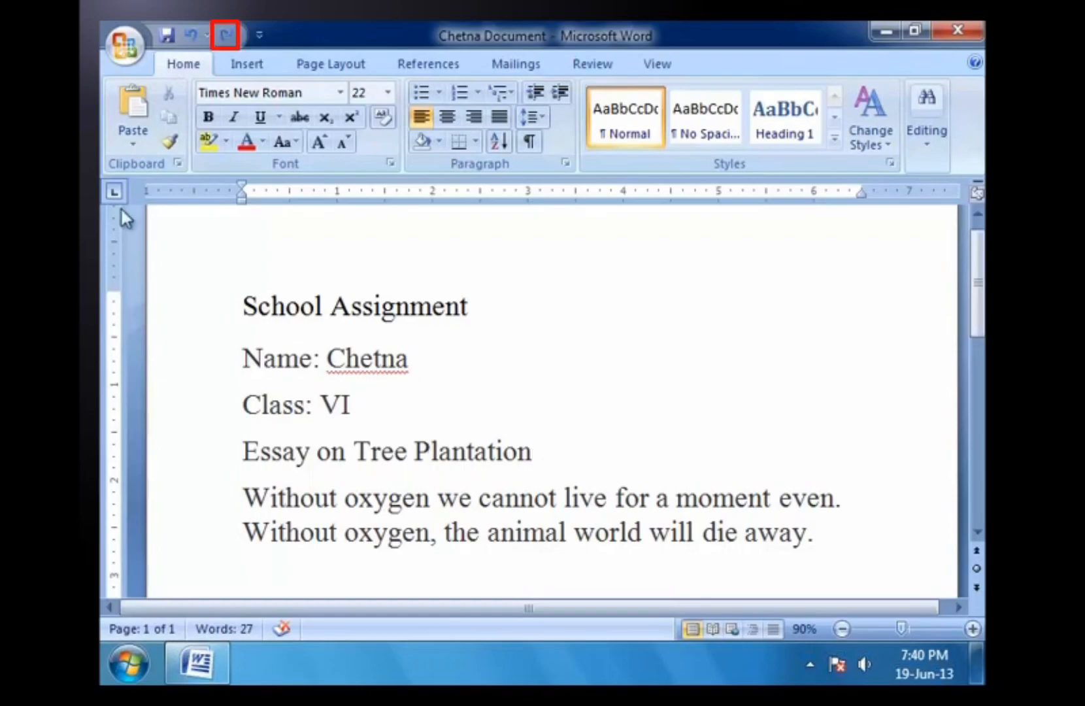
{"action": "left_click", "coordinate": [224, 36]}
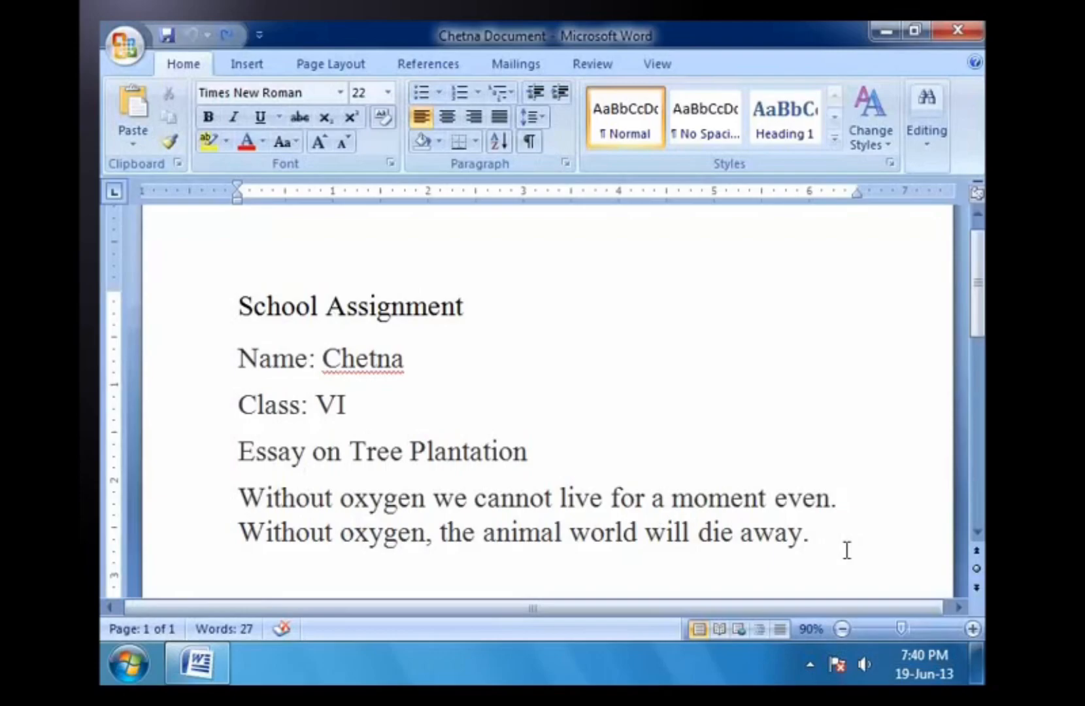
Move the line "Essay on Tree Plantation" to a new line below the body paragraph by cutting and pasting it.
{"action": "left_click_drag", "start_coordinate": [239, 452], "coordinate": [630, 482]}
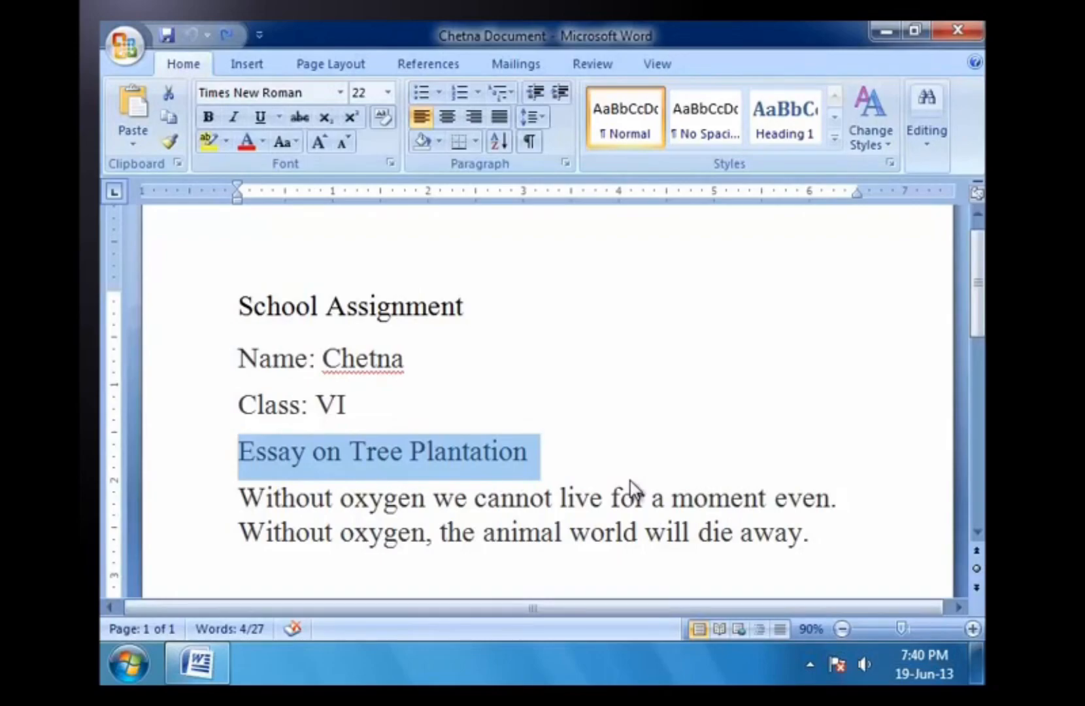
{"action": "left_click", "coordinate": [552, 468]}
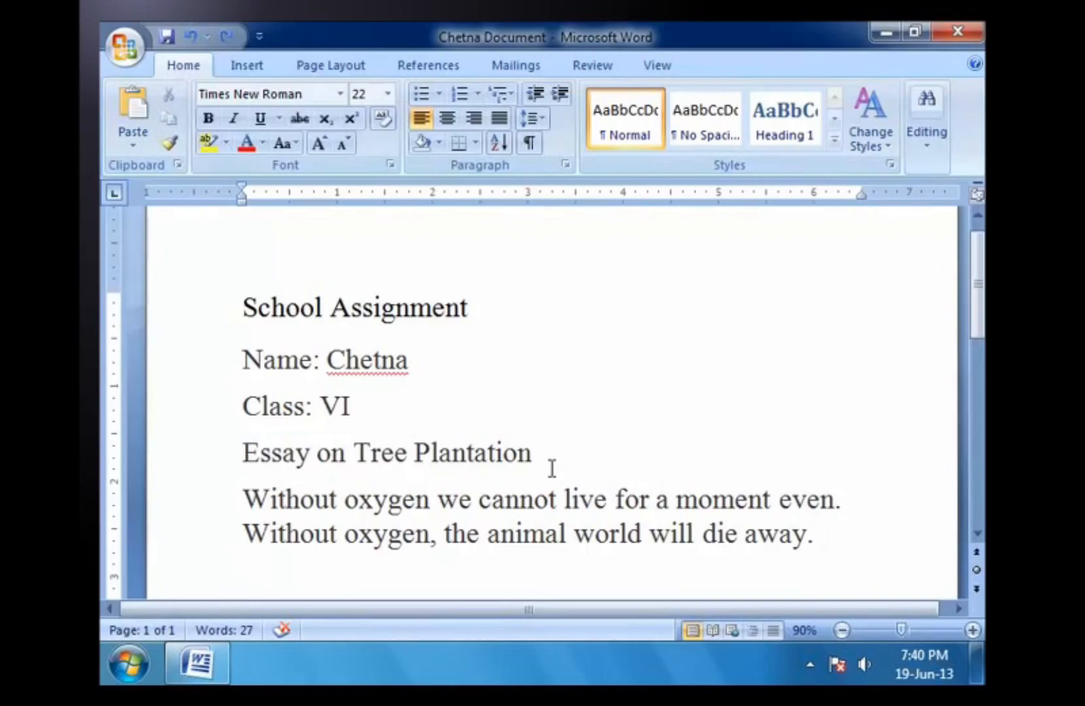
{"action": "left_click_drag", "start_coordinate": [243, 452], "coordinate": [673, 463]}
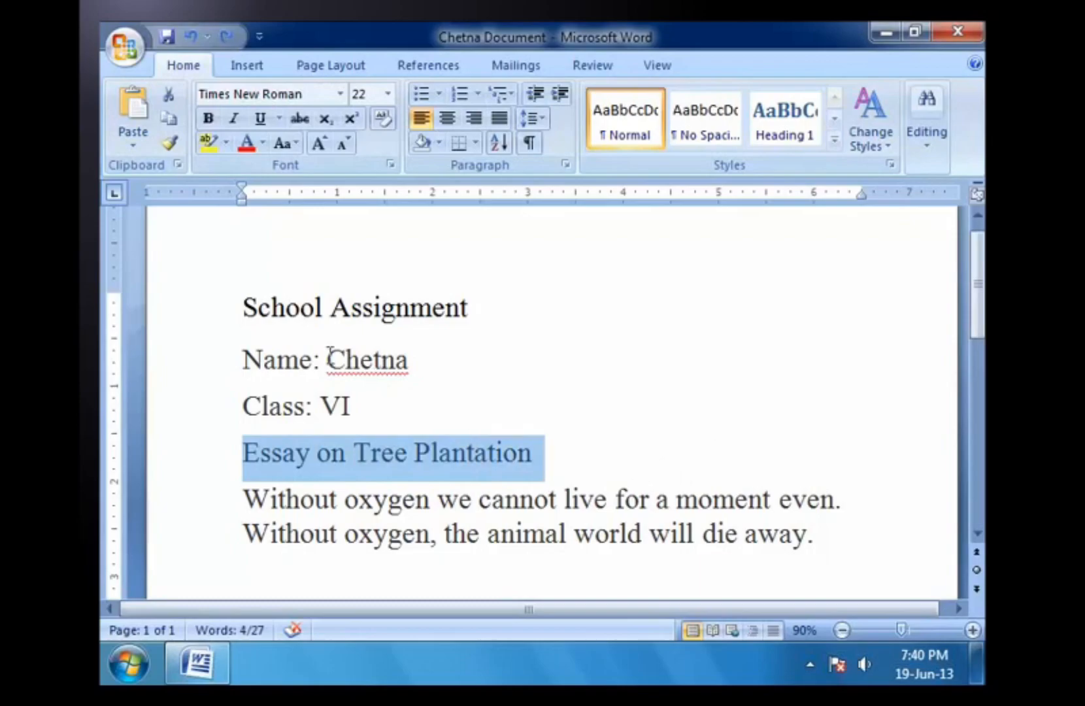
{"action": "left_click", "coordinate": [171, 98]}
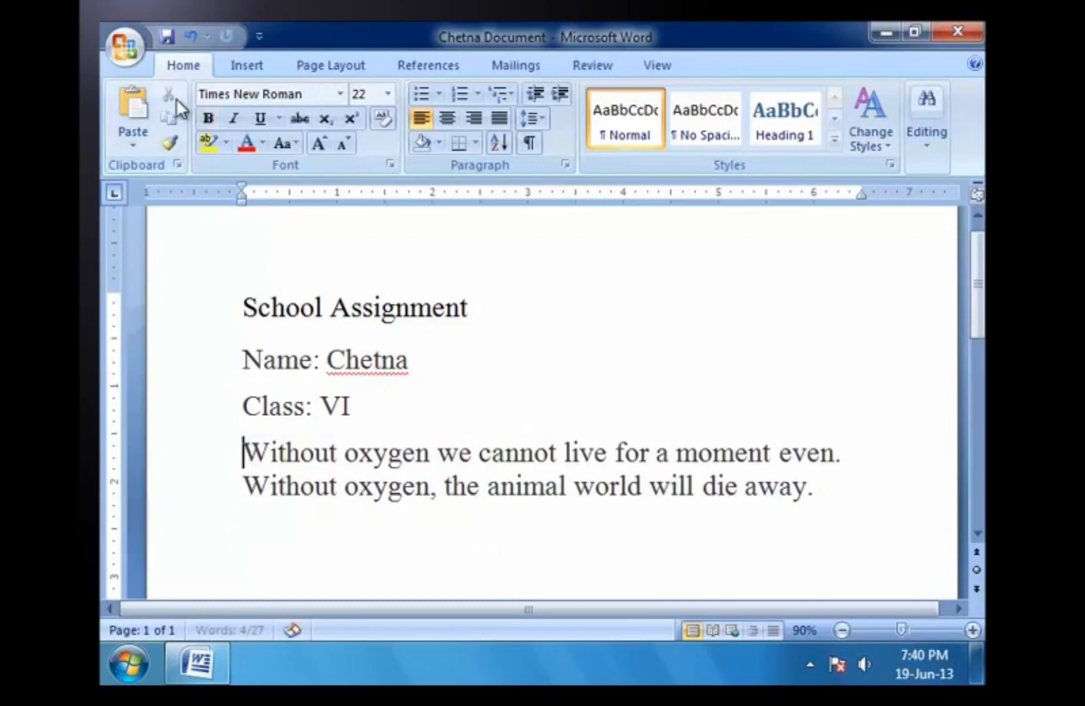
{"action": "left_click", "coordinate": [828, 487]}
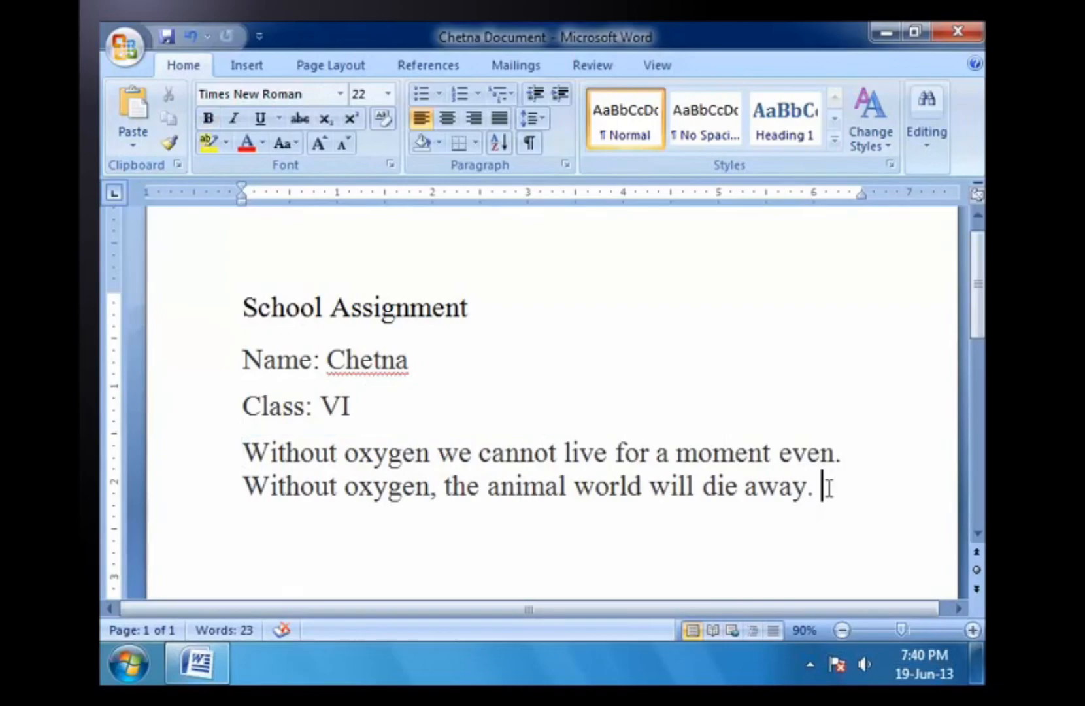
{"action": "key", "text": "Return"}
{"action": "left_click", "coordinate": [133, 109]}
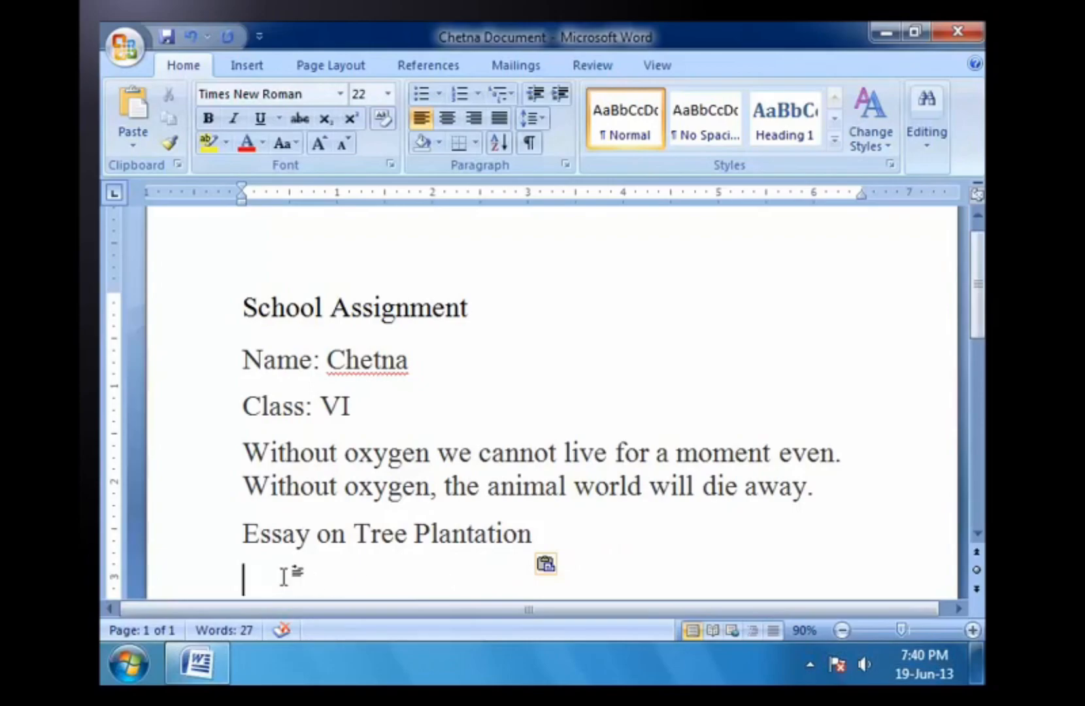
Copy the line "Essay on Tree Plantation" and paste it on a new line below "Class: VI".
{"action": "left_click_drag", "start_coordinate": [246, 531], "coordinate": [526, 529]}
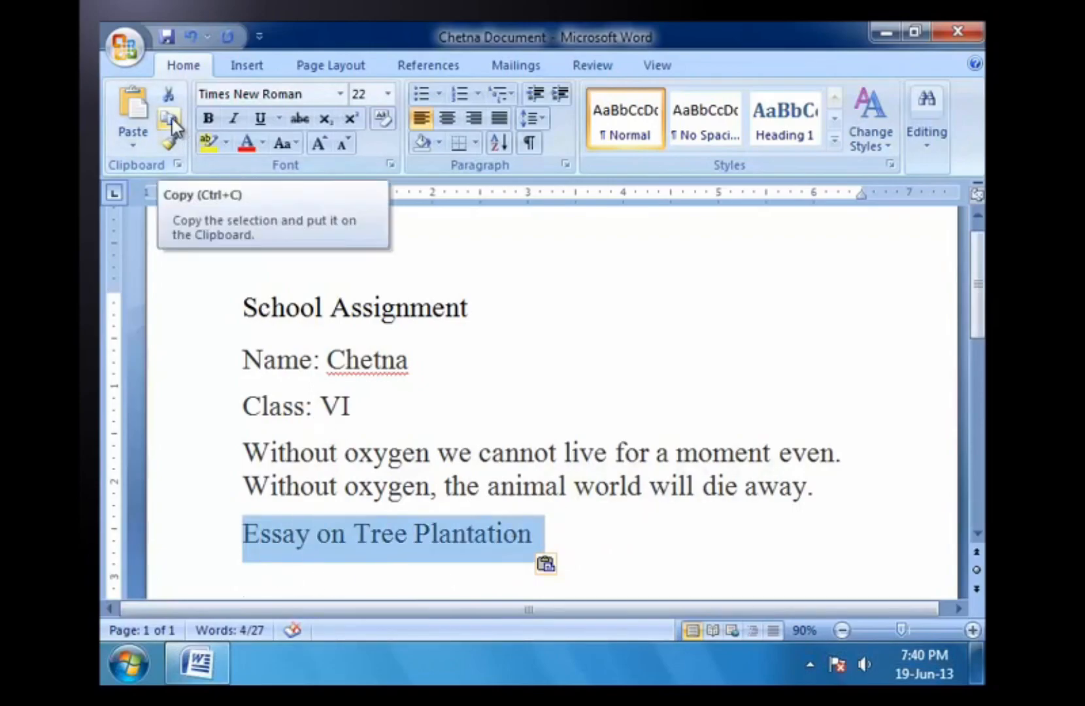
{"action": "left_click", "coordinate": [172, 118]}
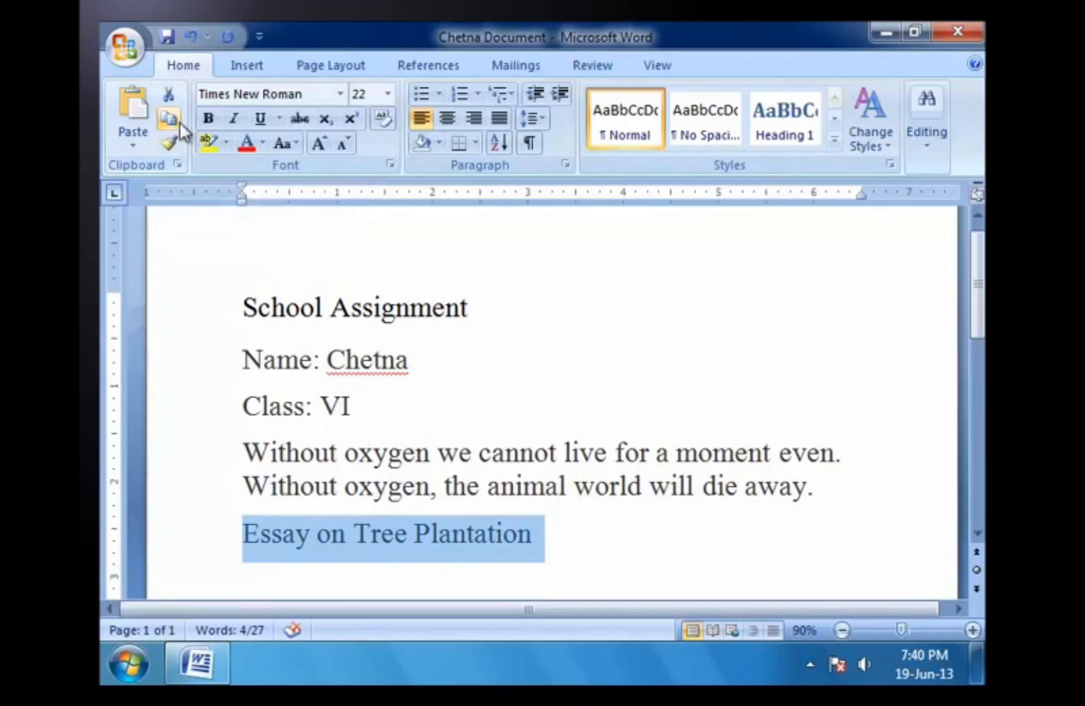
{"action": "left_click", "coordinate": [369, 404]}
{"action": "key", "text": "Return"}
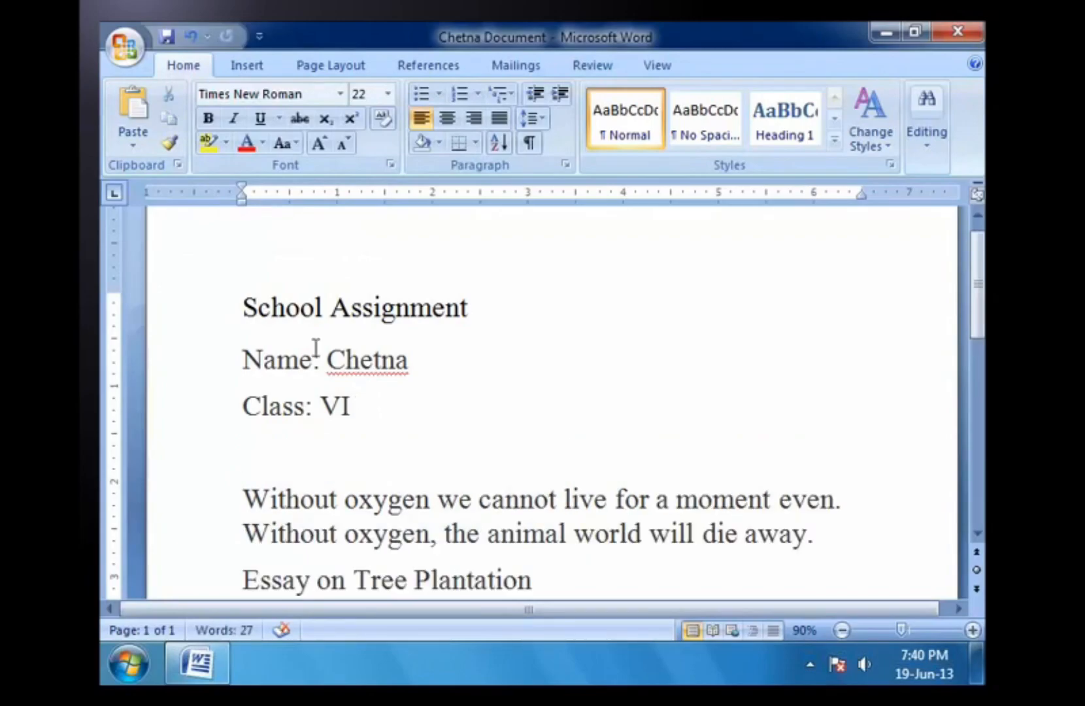
{"action": "left_click", "coordinate": [130, 118]}
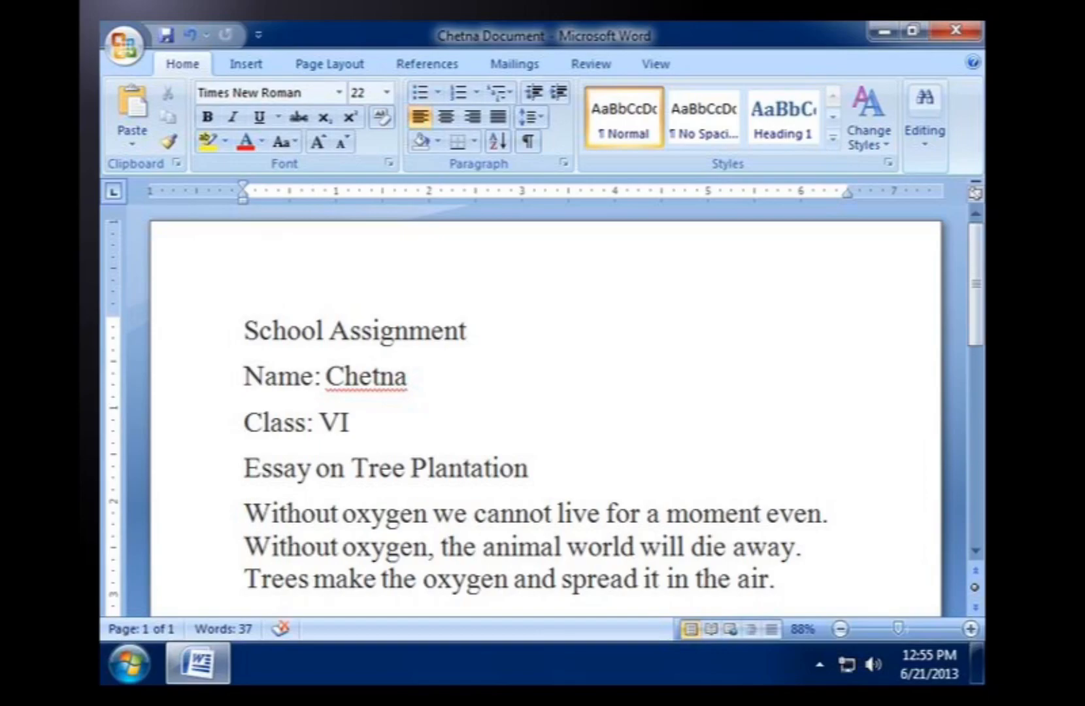
Try bold, italic and underline on the "School Assignment" heading, and view the font, font colour and letter-case options.
{"action": "key", "text": "shift+Down"}
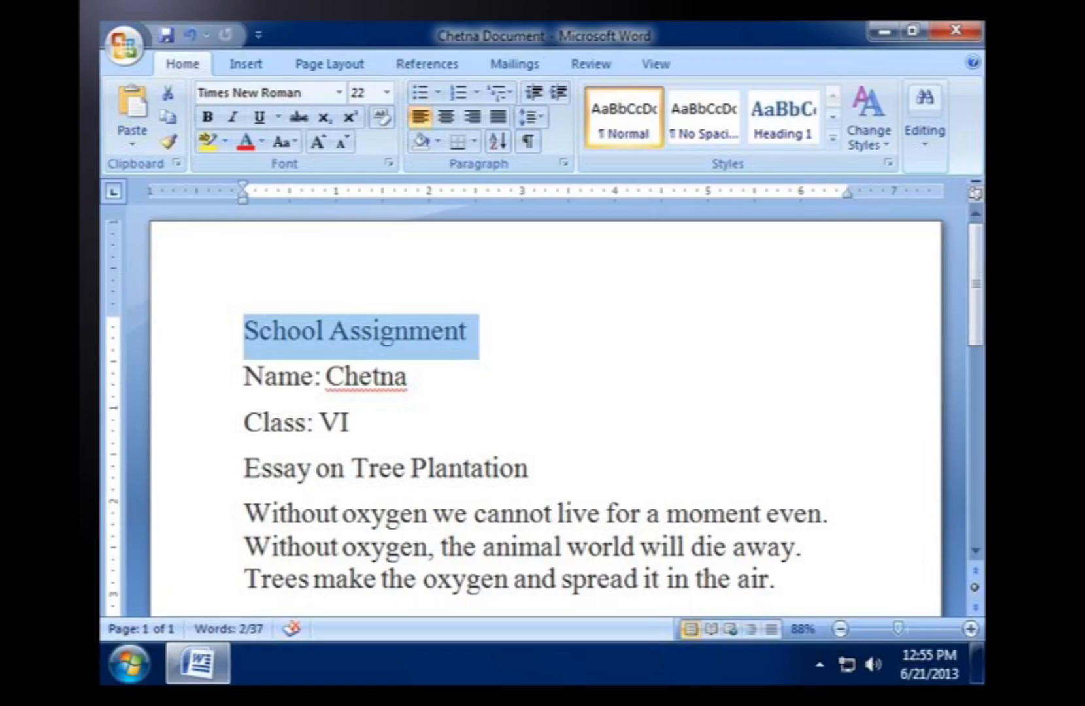
{"action": "left_click", "coordinate": [339, 92]}
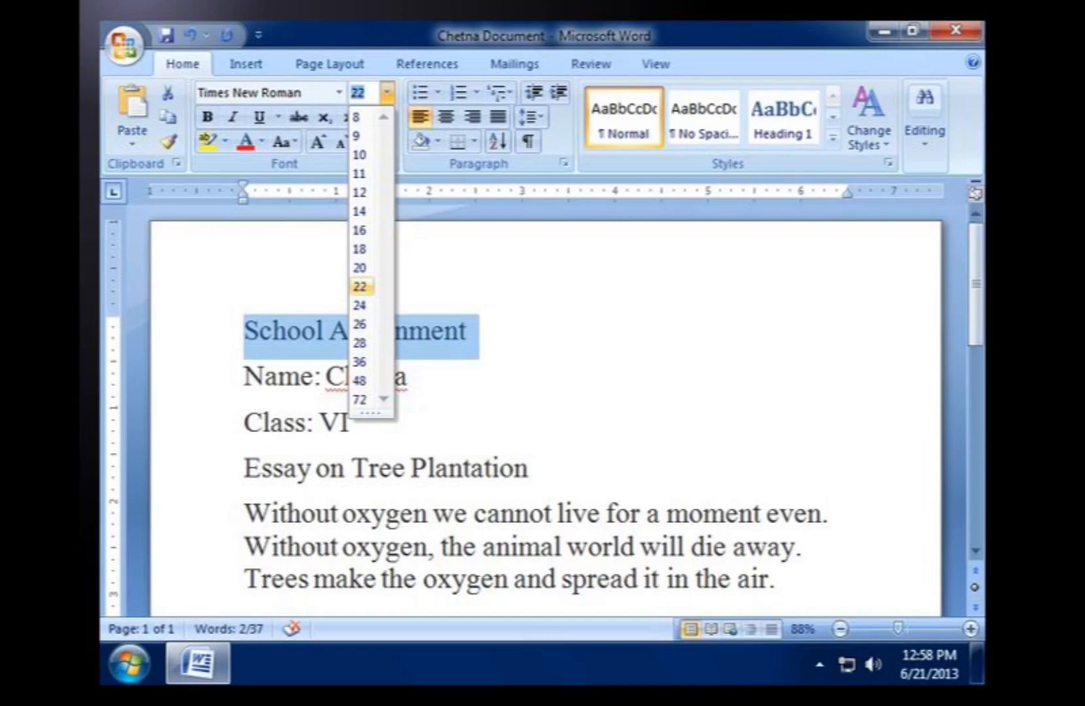
{"action": "key", "text": "ctrl+b"}
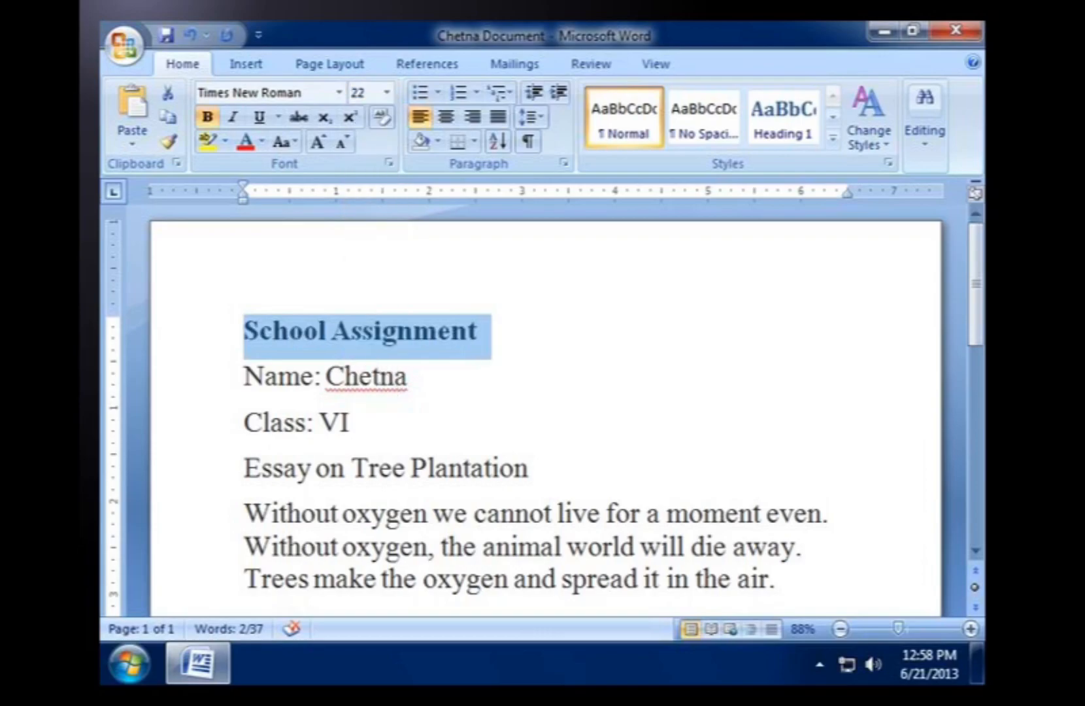
{"action": "key", "text": "ctrl+b"}
{"action": "key", "text": "ctrl+i"}
{"action": "key", "text": "ctrl+i"}
{"action": "key", "text": "ctrl+u"}
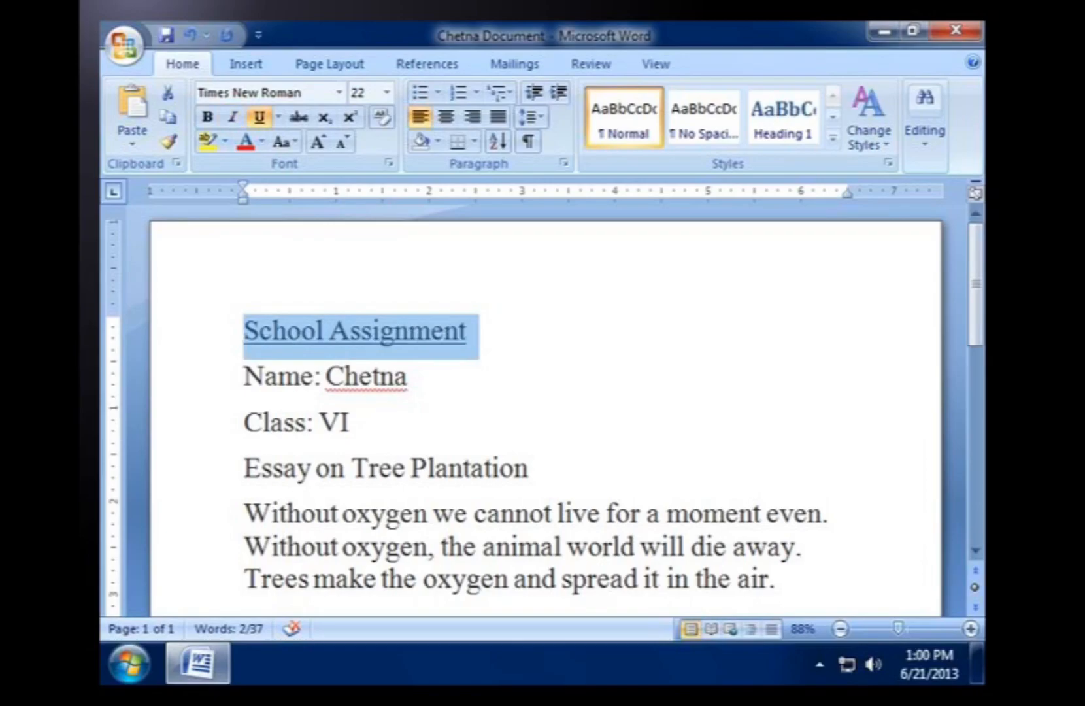
{"action": "left_click", "coordinate": [262, 141]}
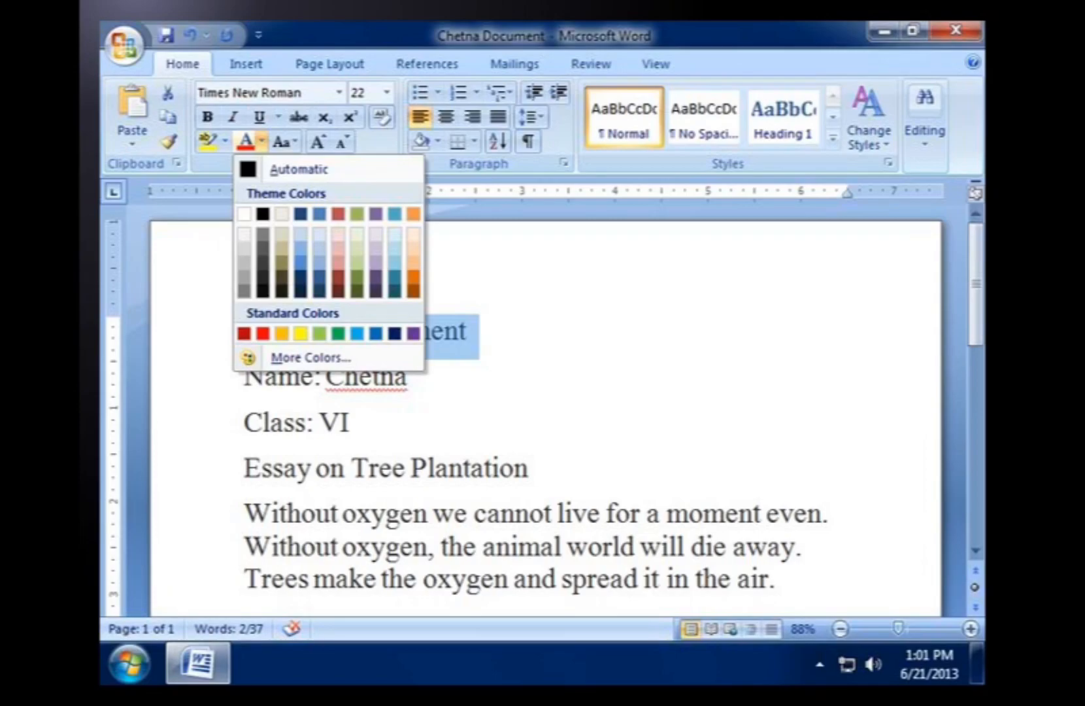
{"action": "left_click", "coordinate": [286, 141]}
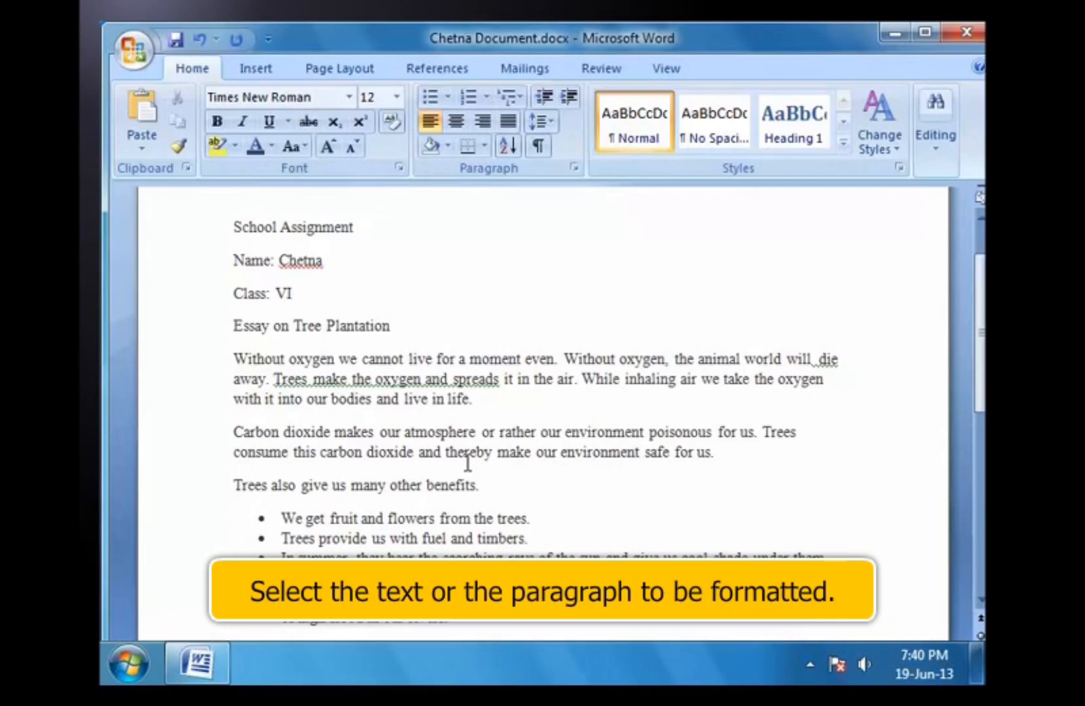
Set the "School Assignment" heading to the Arial font at size 14.
{"action": "left_click_drag", "start_coordinate": [230, 227], "coordinate": [368, 229]}
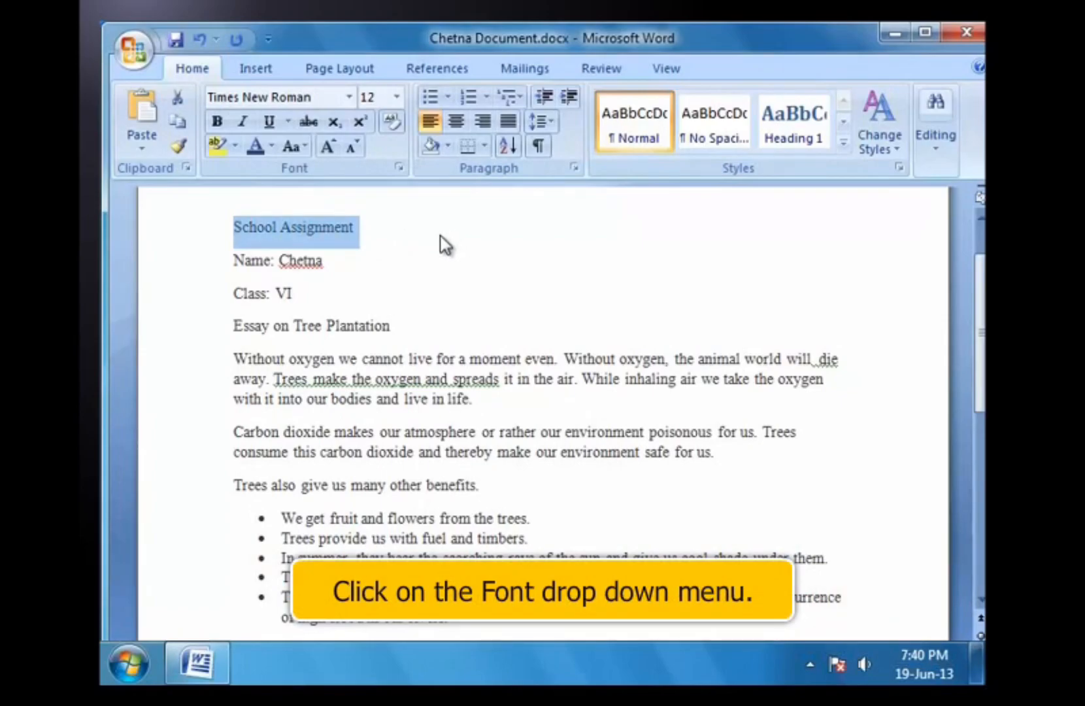
{"action": "left_click", "coordinate": [350, 97]}
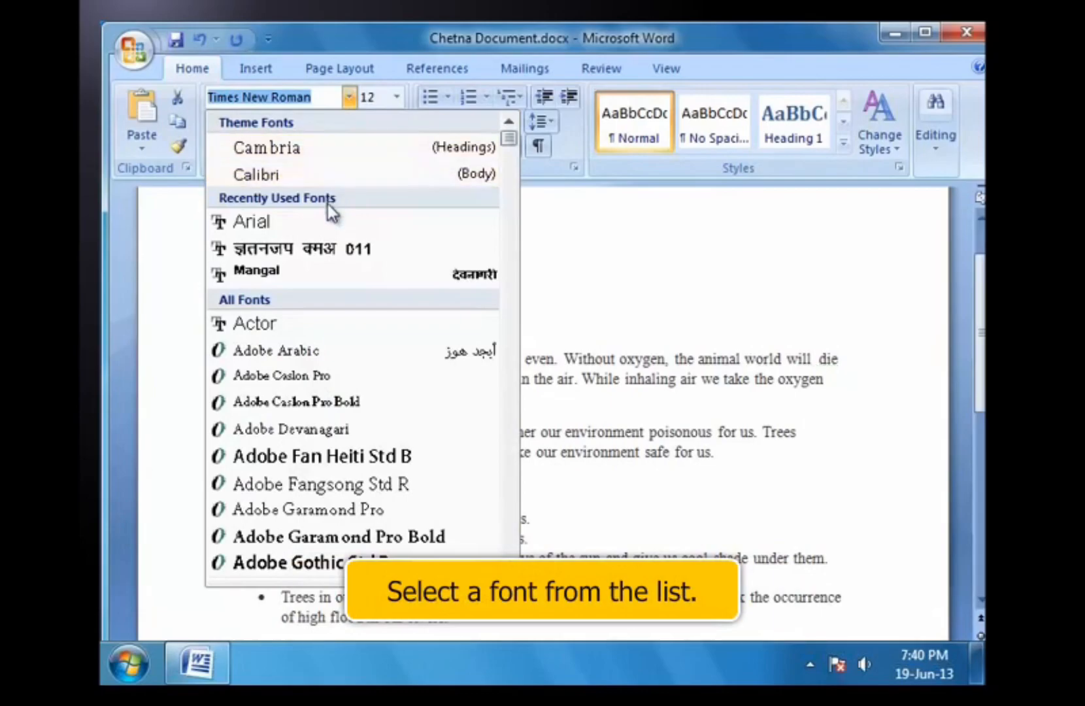
{"action": "left_click", "coordinate": [327, 224]}
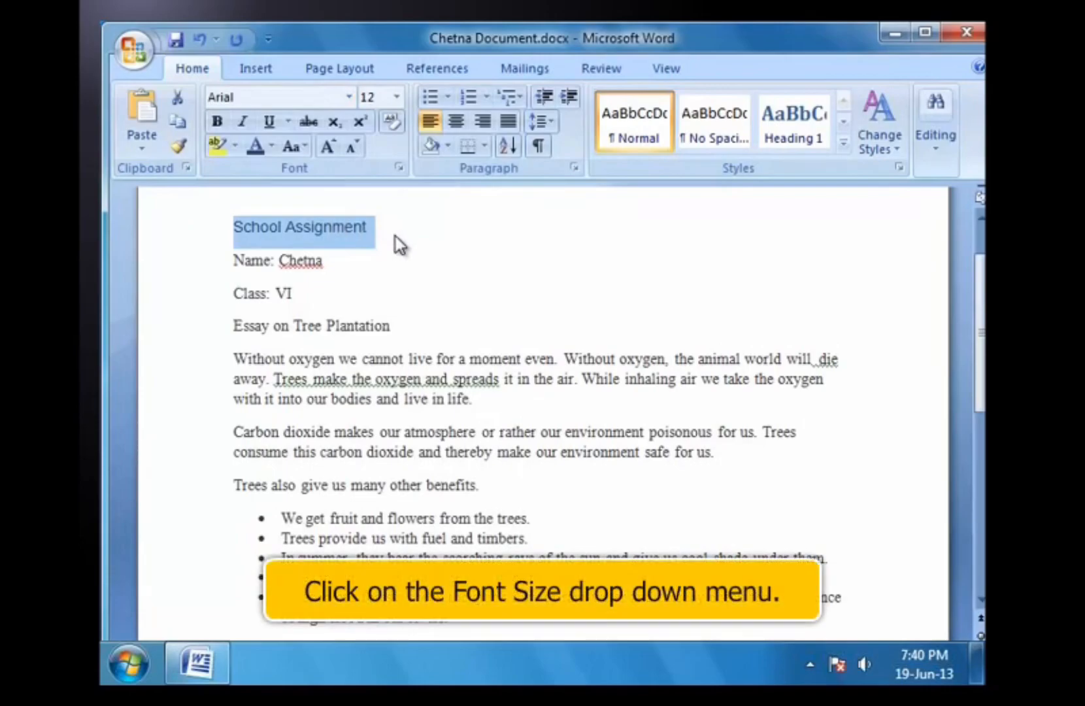
{"action": "left_click", "coordinate": [396, 96]}
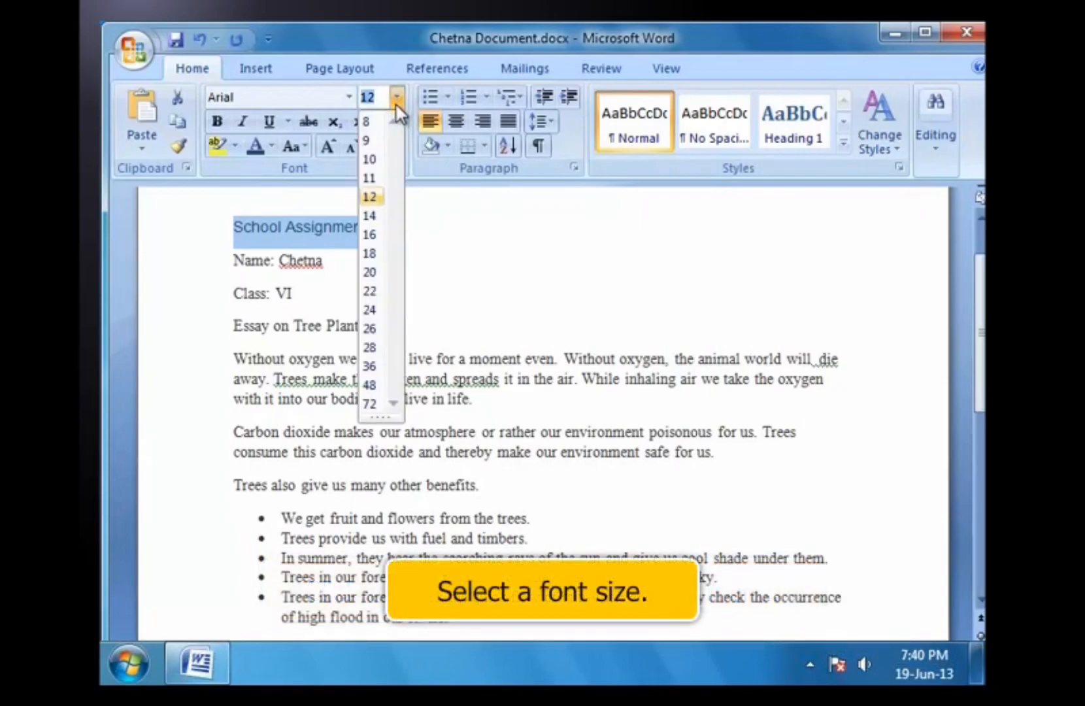
{"action": "left_click", "coordinate": [377, 219]}
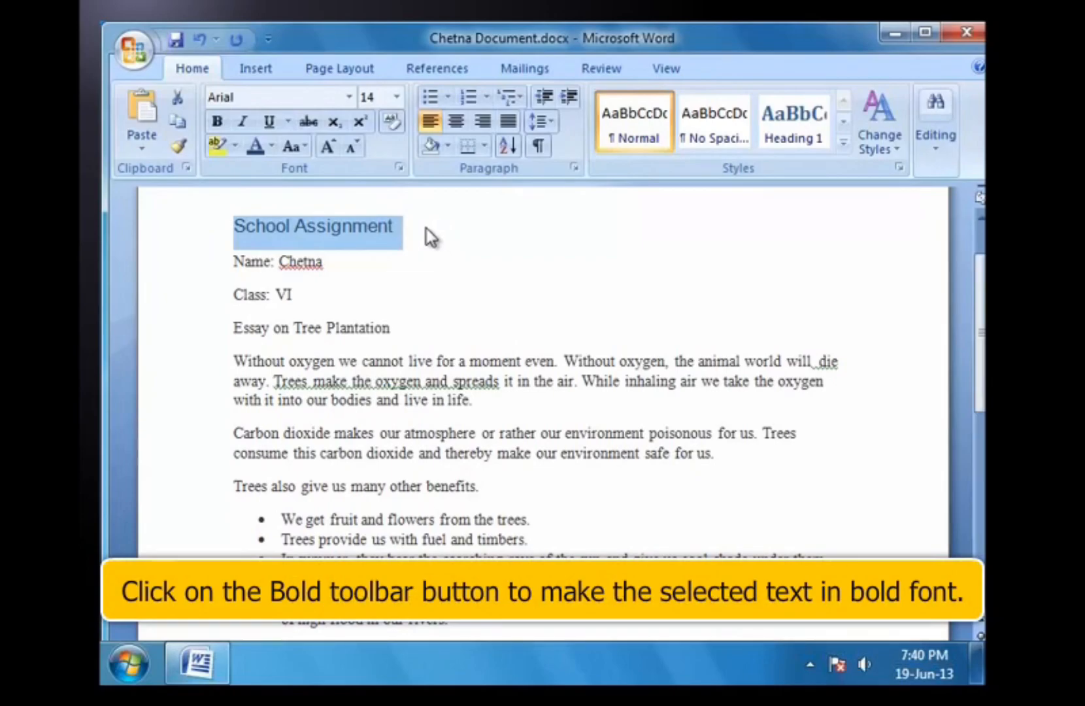
Make the "School Assignment" heading bold, dark blue and uppercase.
{"action": "left_click", "coordinate": [219, 119]}
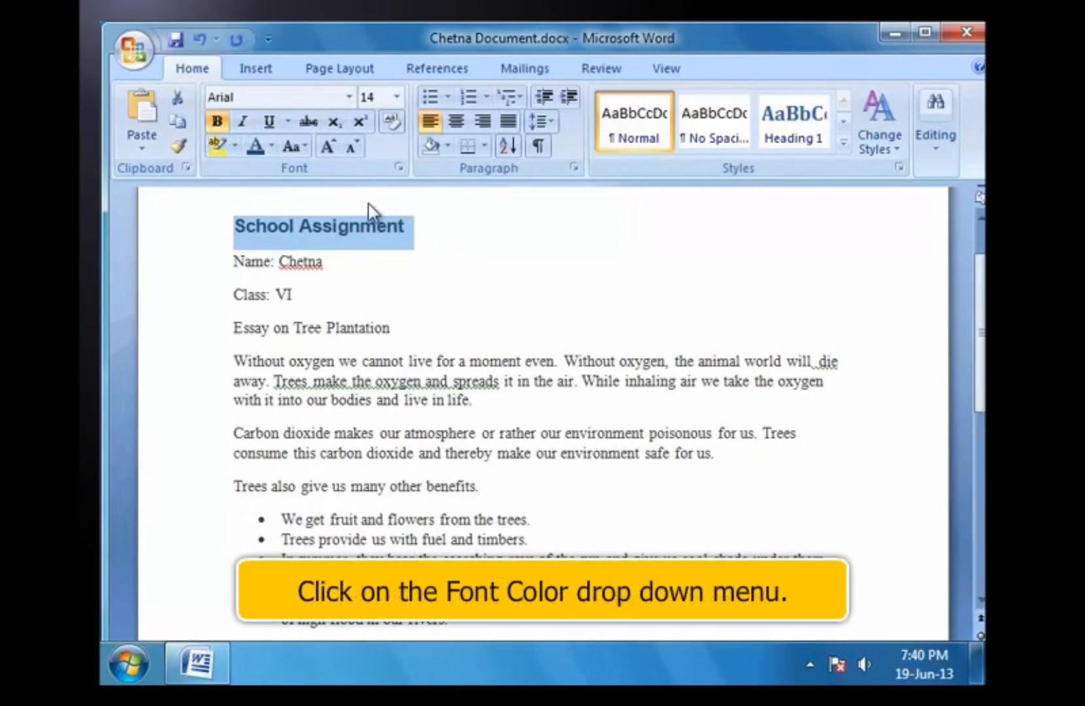
{"action": "left_click", "coordinate": [271, 146]}
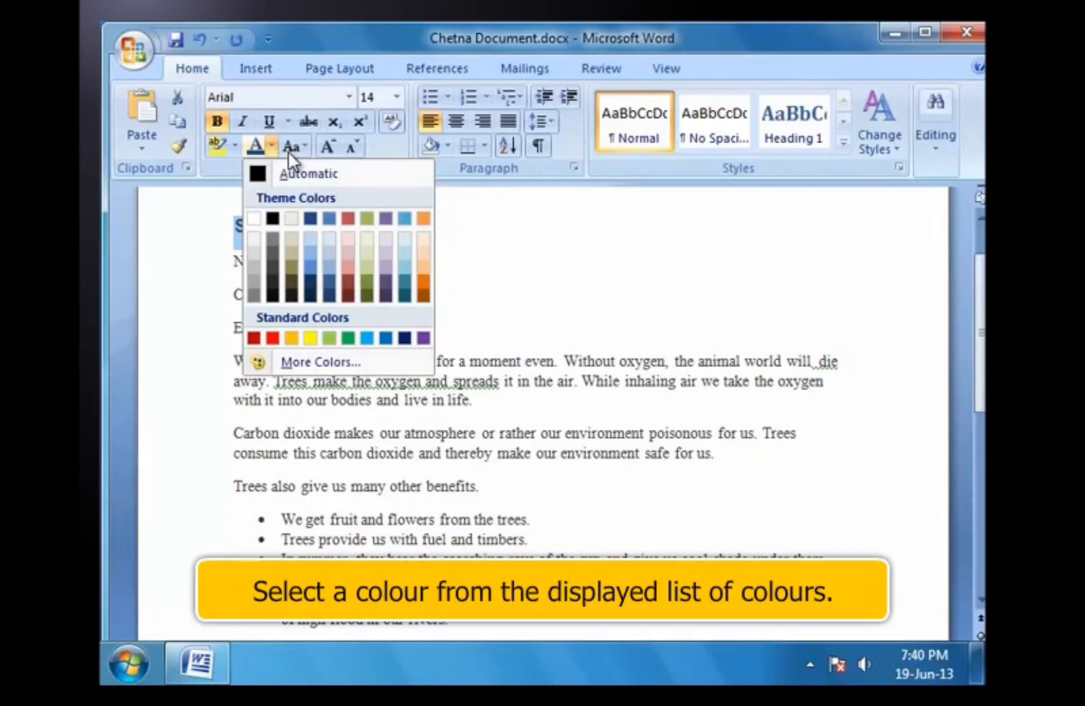
{"action": "left_click", "coordinate": [311, 219]}
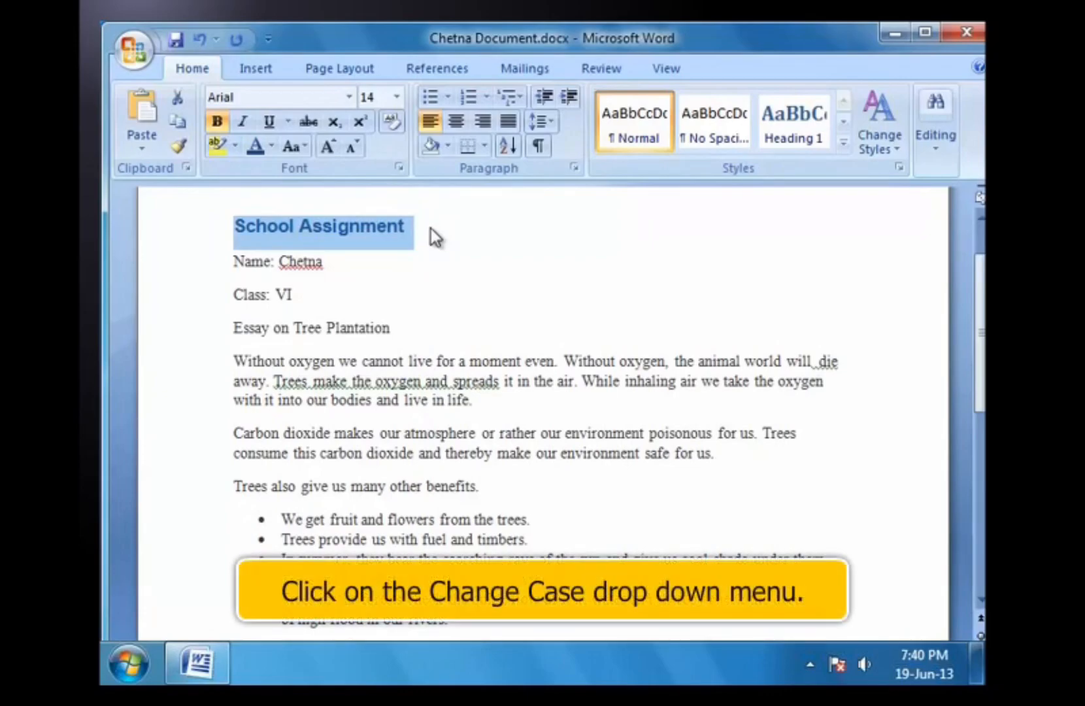
{"action": "left_click", "coordinate": [306, 149]}
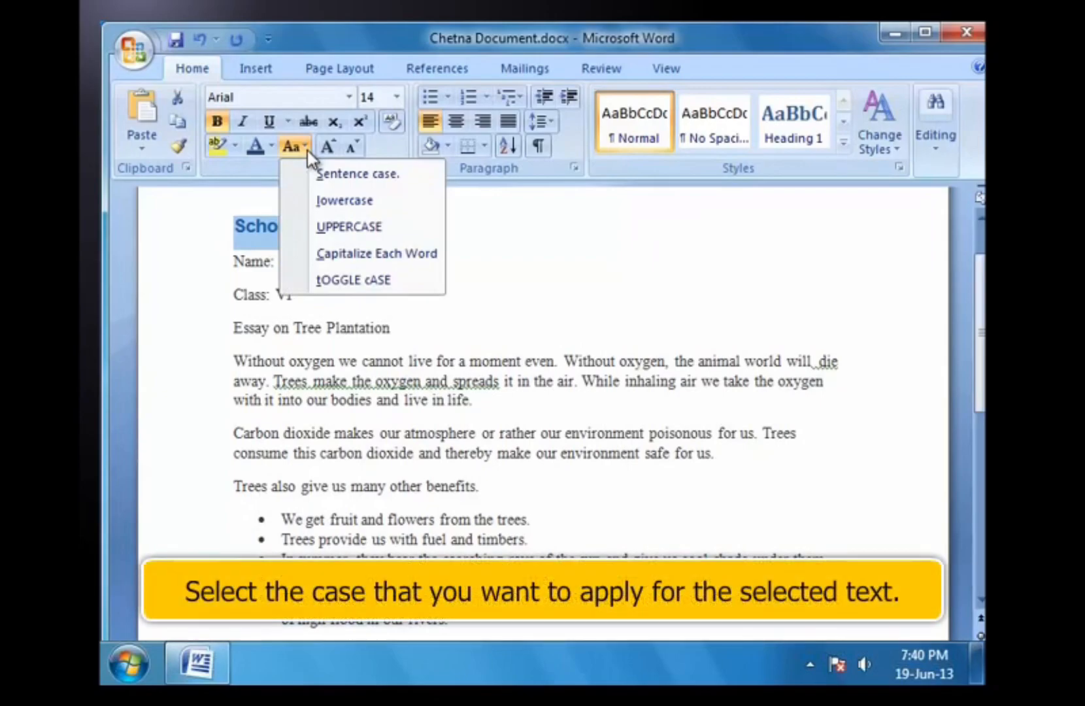
{"action": "left_click", "coordinate": [346, 227]}
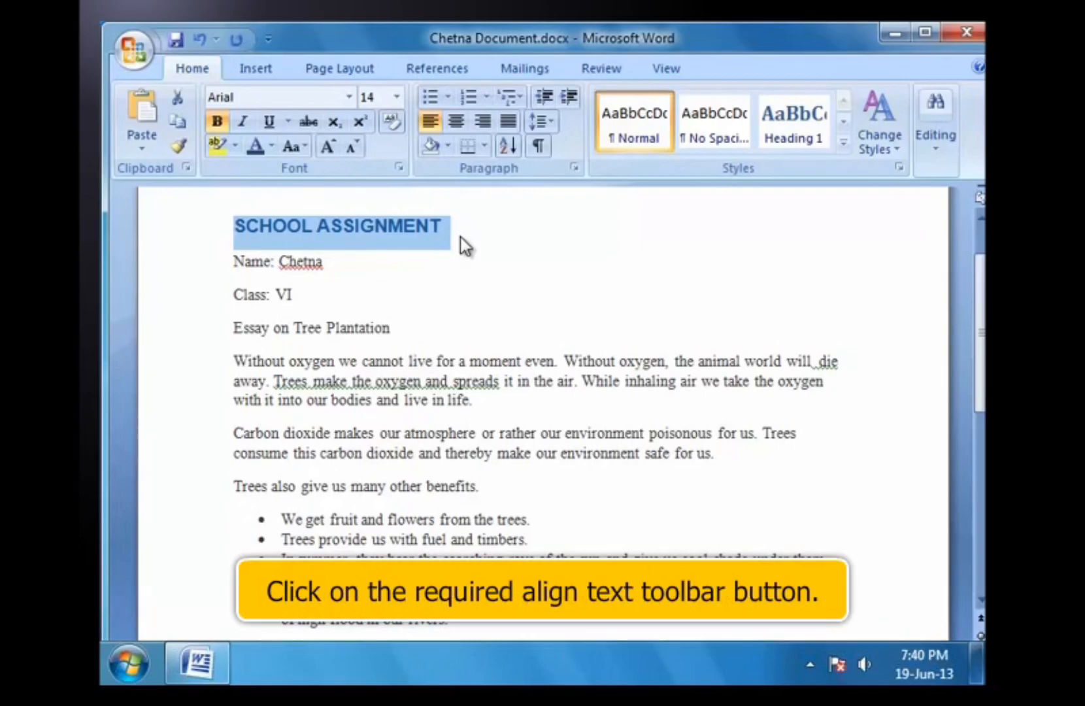
Centre the "SCHOOL ASSIGNMENT" heading, and try increasing and decreasing its indent by one level.
{"action": "left_click", "coordinate": [455, 122]}
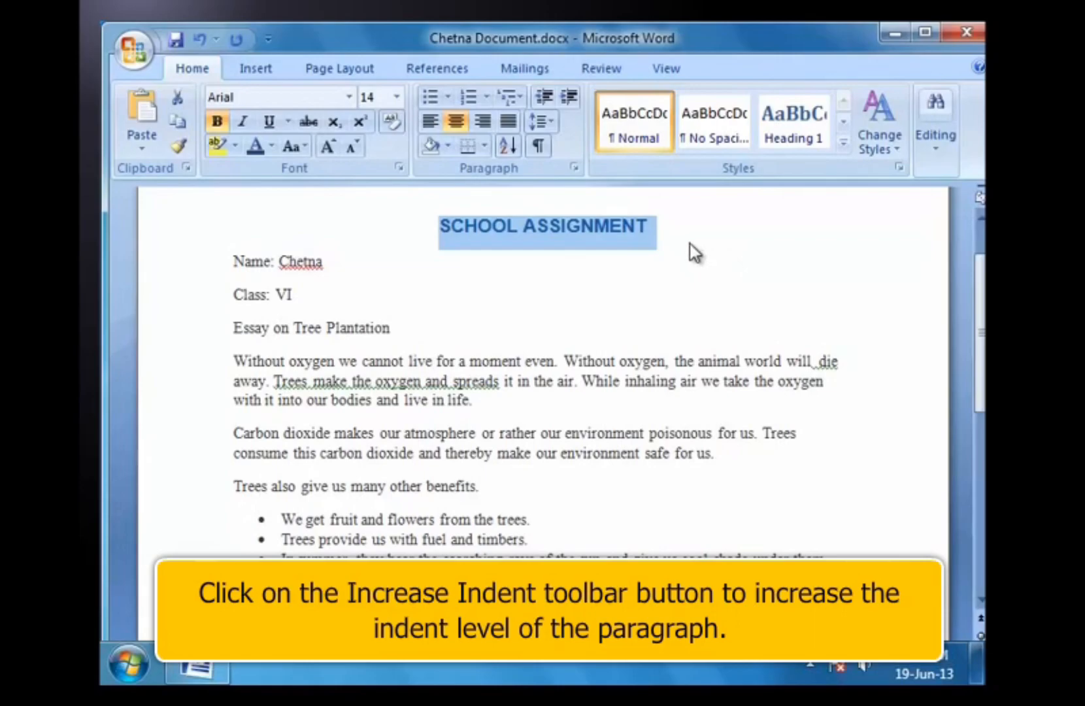
{"action": "left_click", "coordinate": [569, 101]}
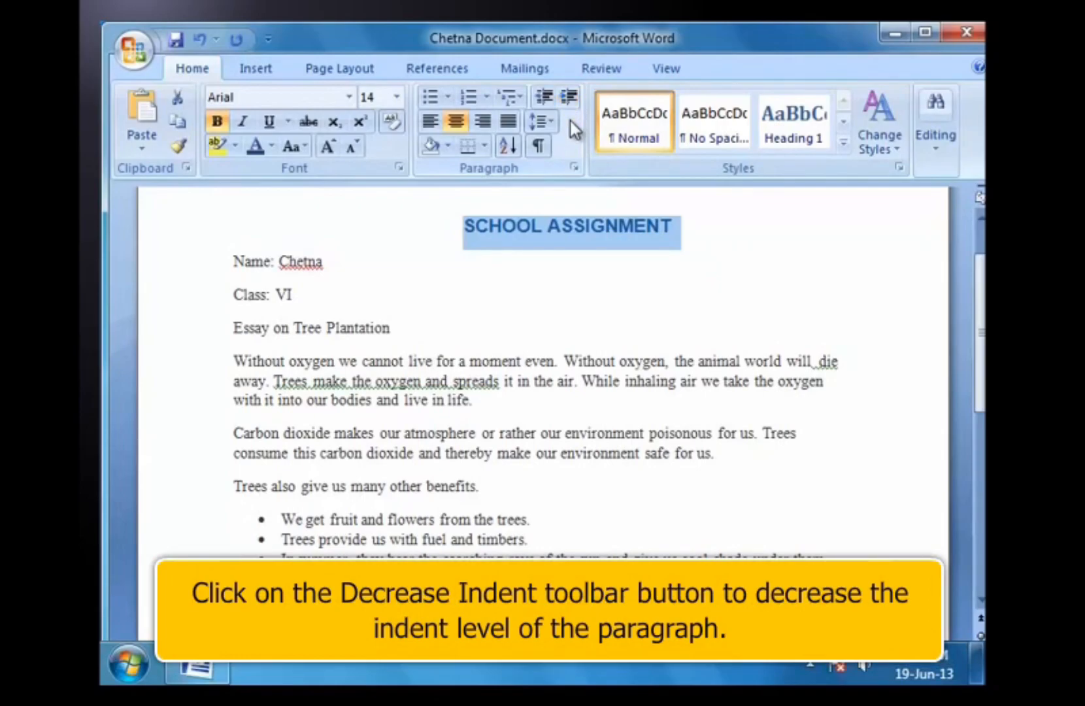
{"action": "left_click", "coordinate": [543, 98]}
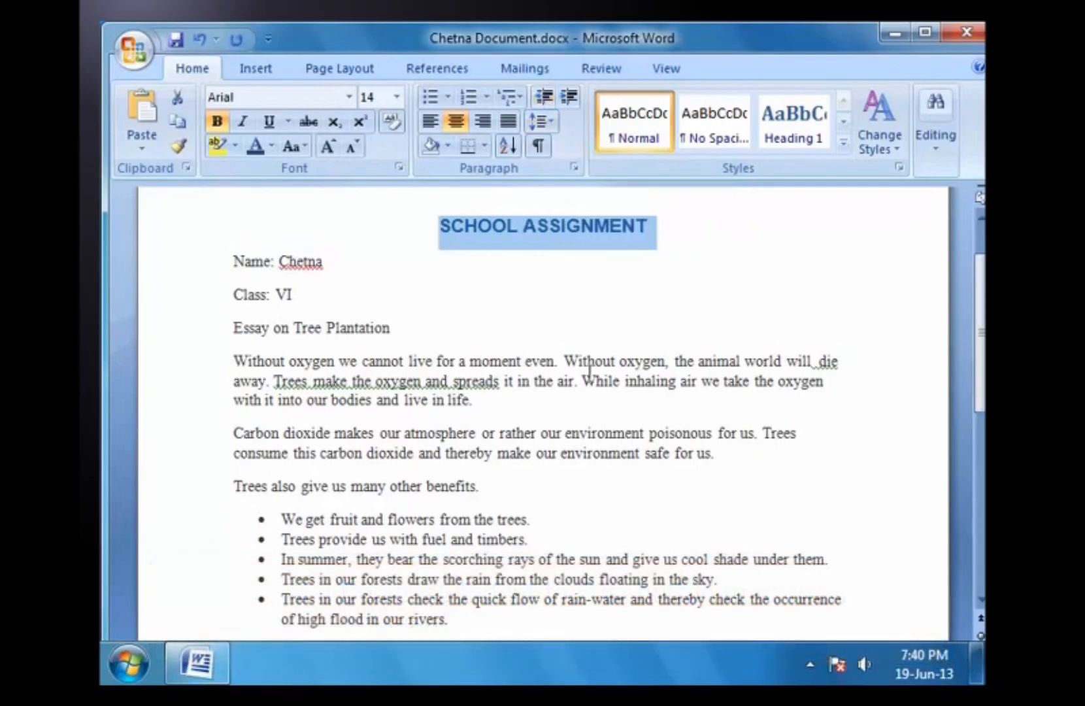
Apply square bullets to the five-item list of tree benefits, and open the numbering formats for it.
{"action": "scroll", "coordinate": [598, 329], "scroll_direction": "down", "scroll_amount": 2}
{"action": "left_click_drag", "start_coordinate": [282, 426], "coordinate": [451, 526]}
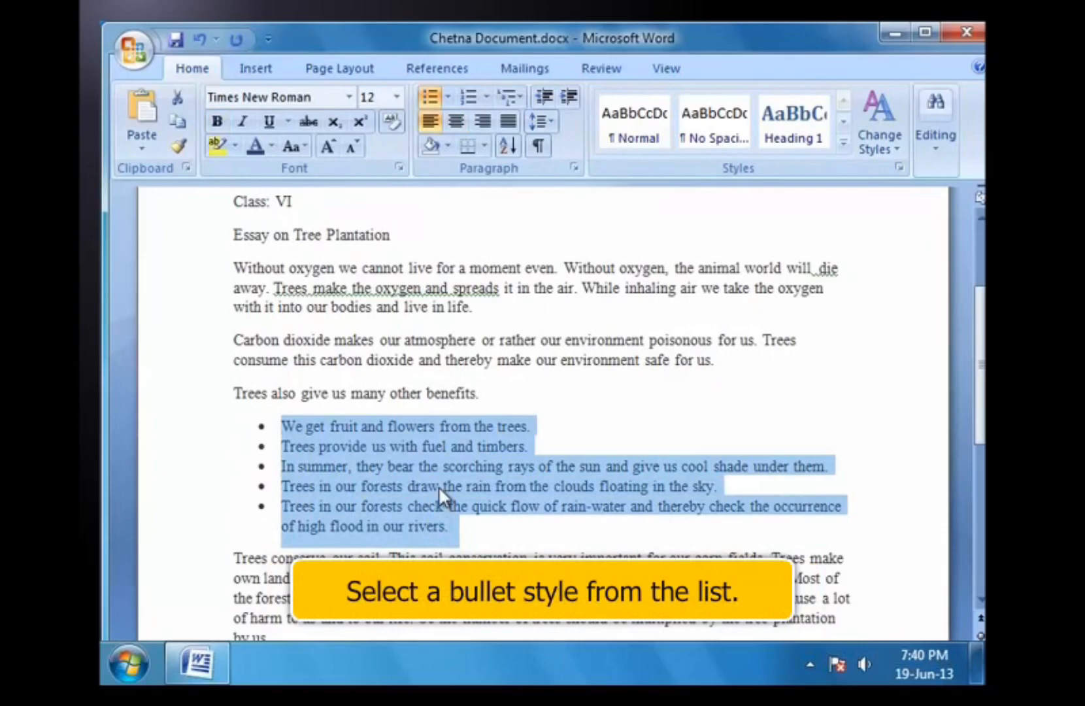
{"action": "left_click", "coordinate": [449, 96]}
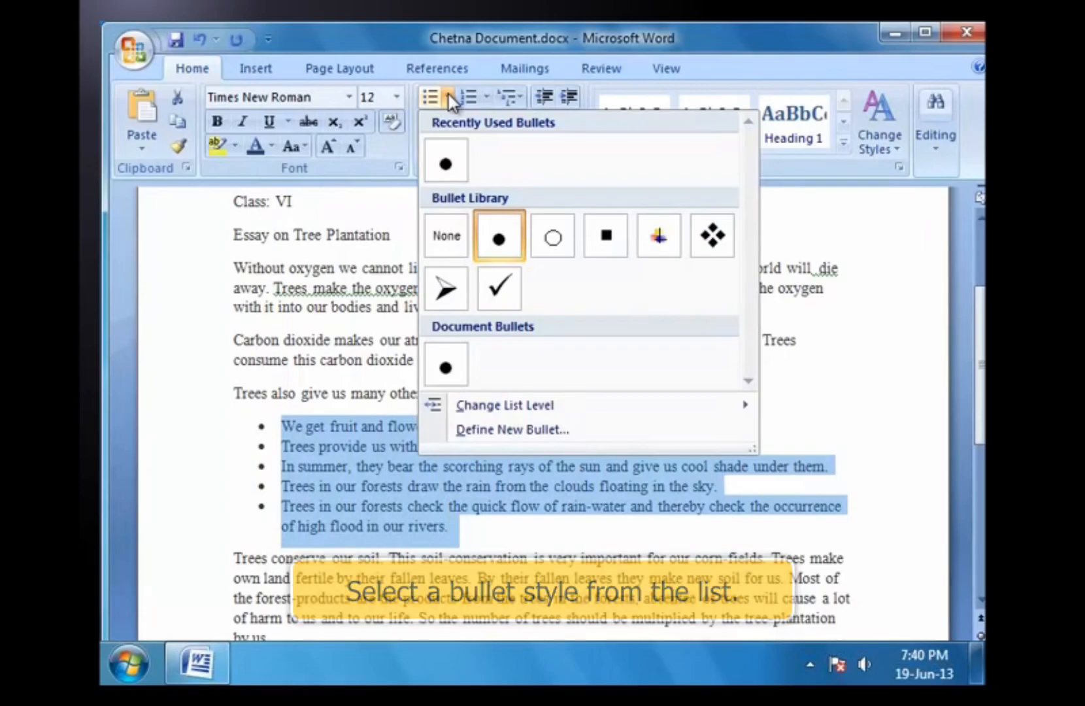
{"action": "left_click", "coordinate": [607, 237]}
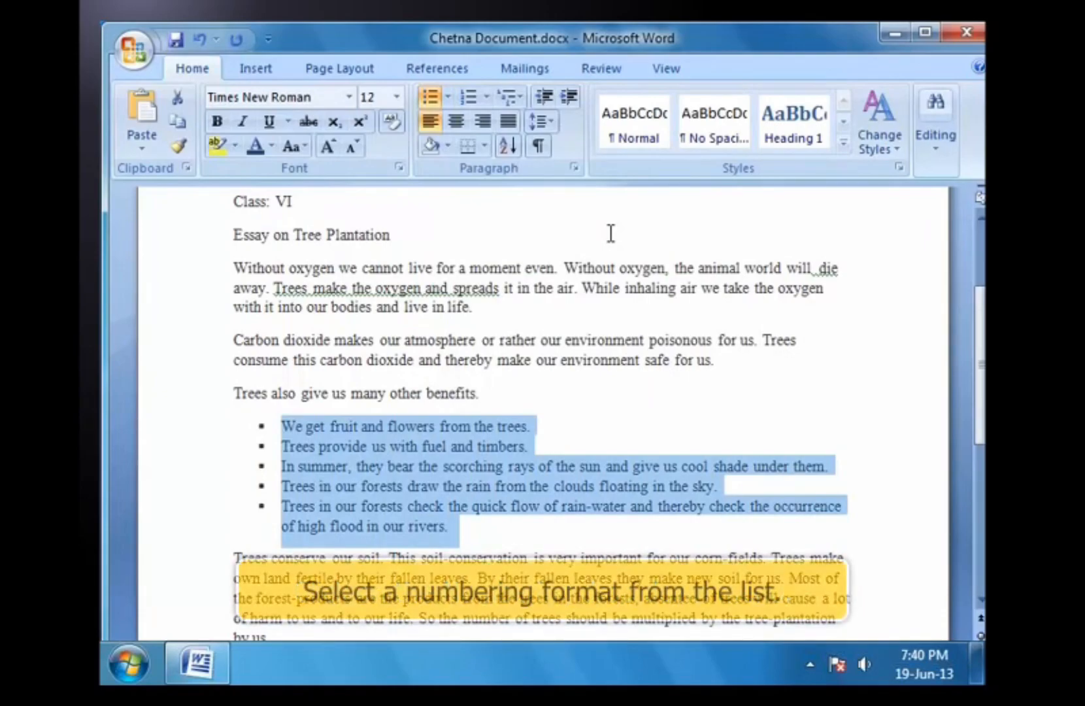
{"action": "left_click", "coordinate": [487, 100]}
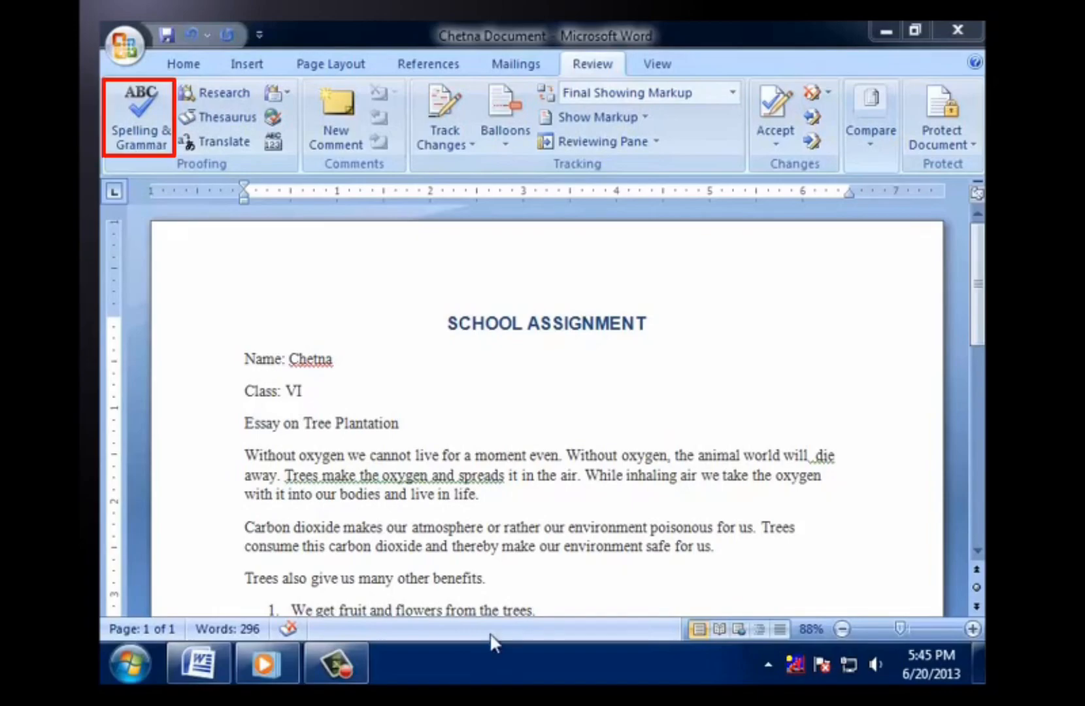
Run the spelling and grammar check on the document and on the selected first essay paragraph, closing it without changing anything.
{"action": "left_click", "coordinate": [135, 121]}
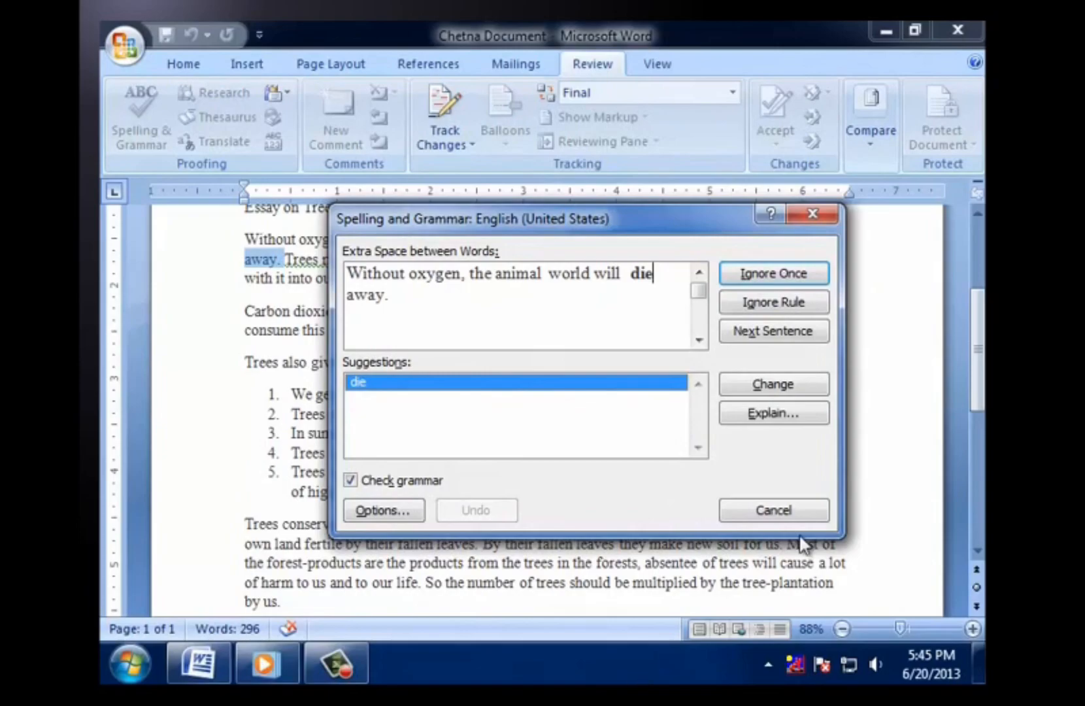
{"action": "left_click", "coordinate": [813, 214]}
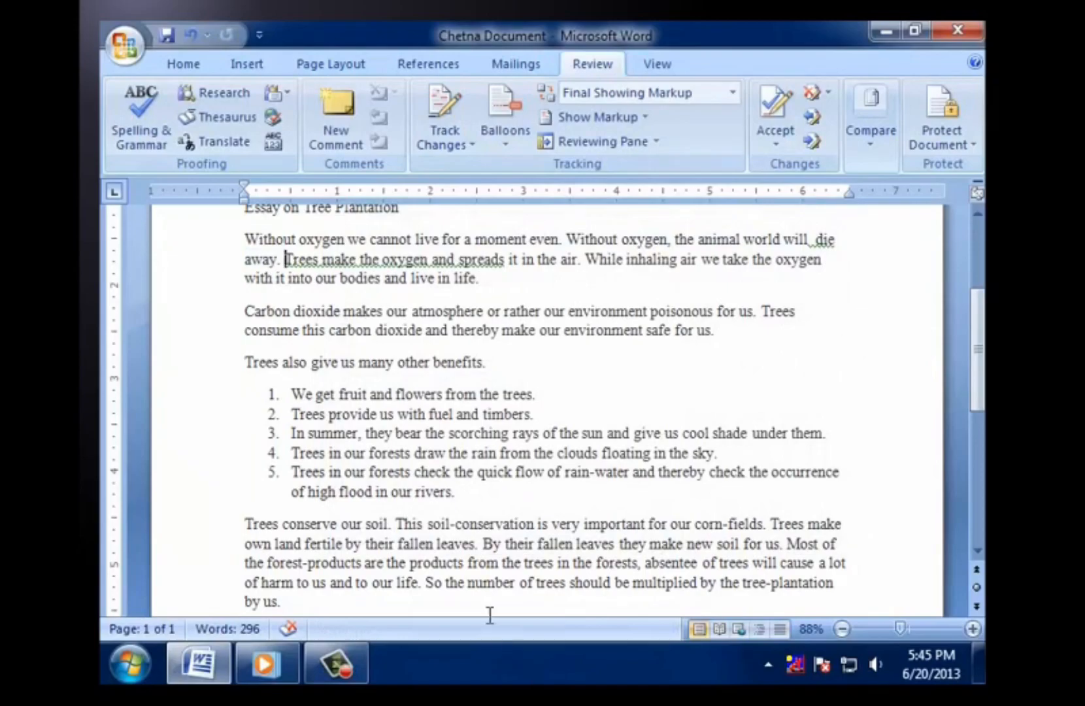
{"action": "left_click_drag", "start_coordinate": [245, 237], "coordinate": [497, 272]}
{"action": "left_click", "coordinate": [120, 117]}
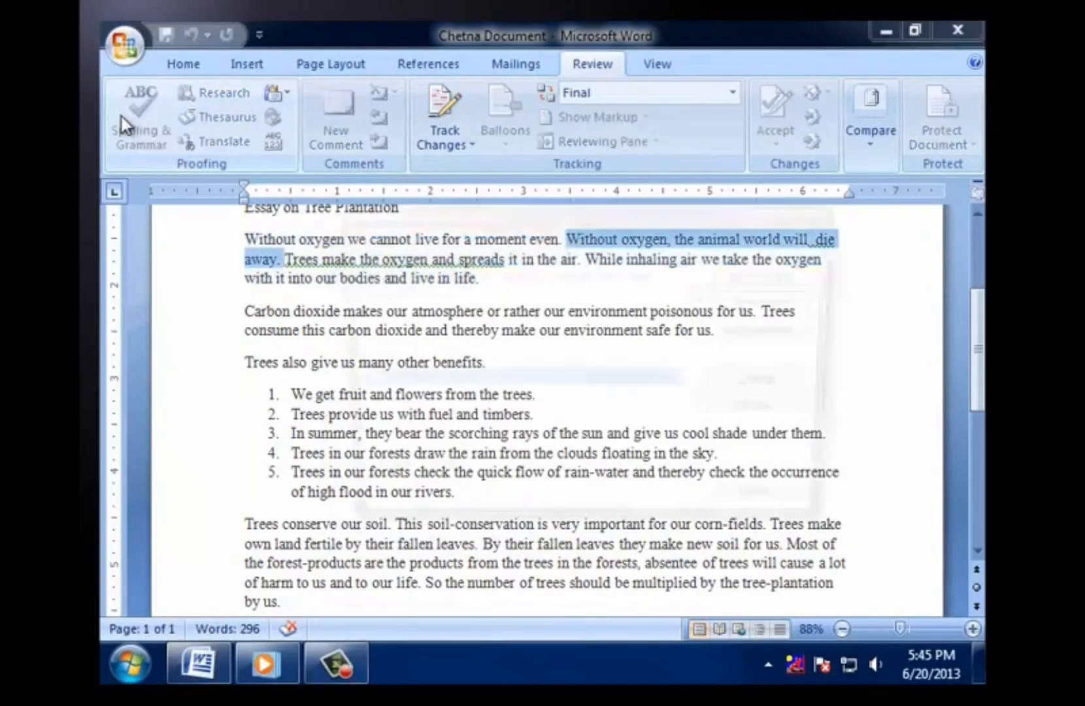
{"action": "left_click", "coordinate": [812, 215]}
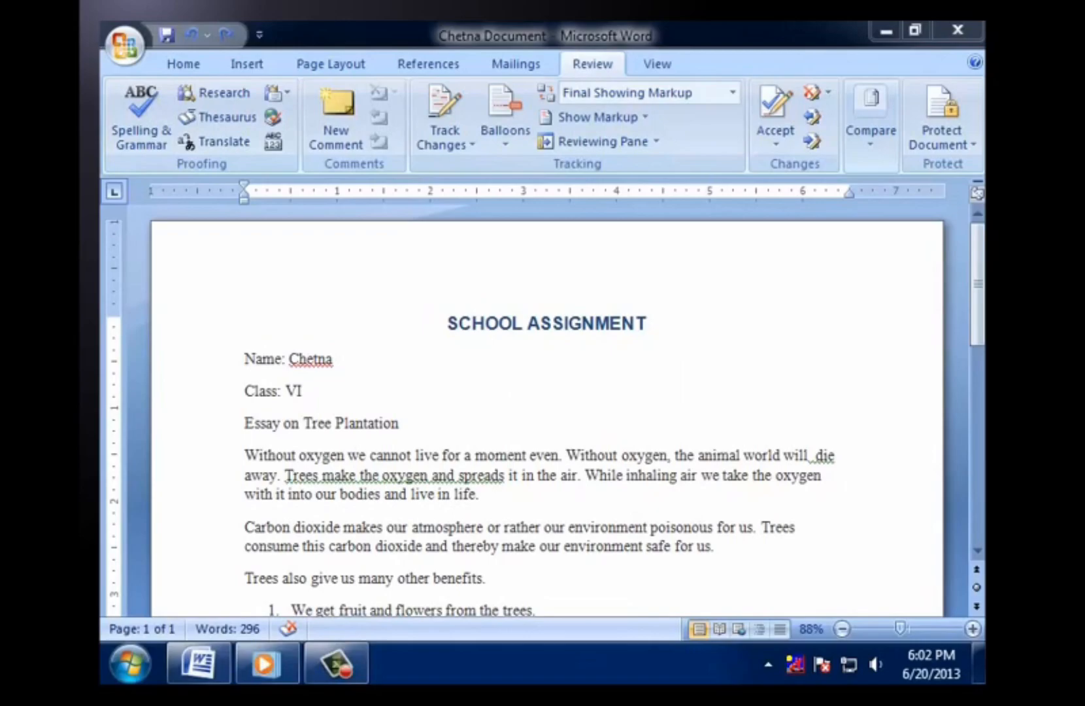
Replace the second "Without" in the first essay paragraph with the thesaurus synonym "with no", and close the research results.
{"action": "double_click", "coordinate": [607, 455]}
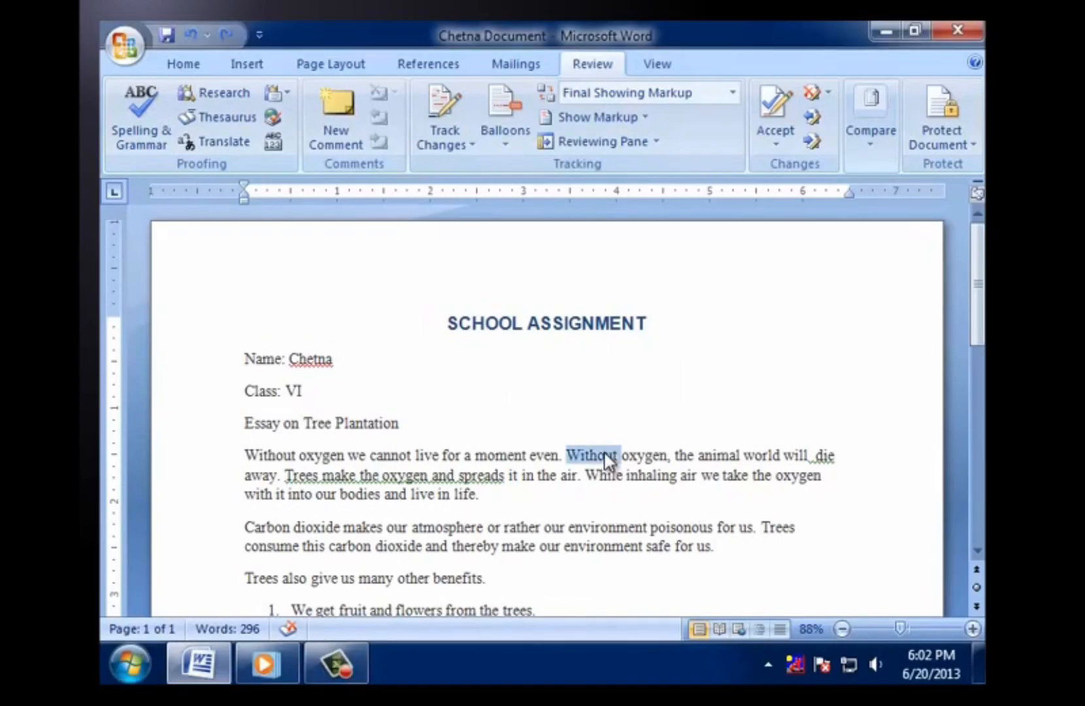
{"action": "left_click", "coordinate": [208, 111]}
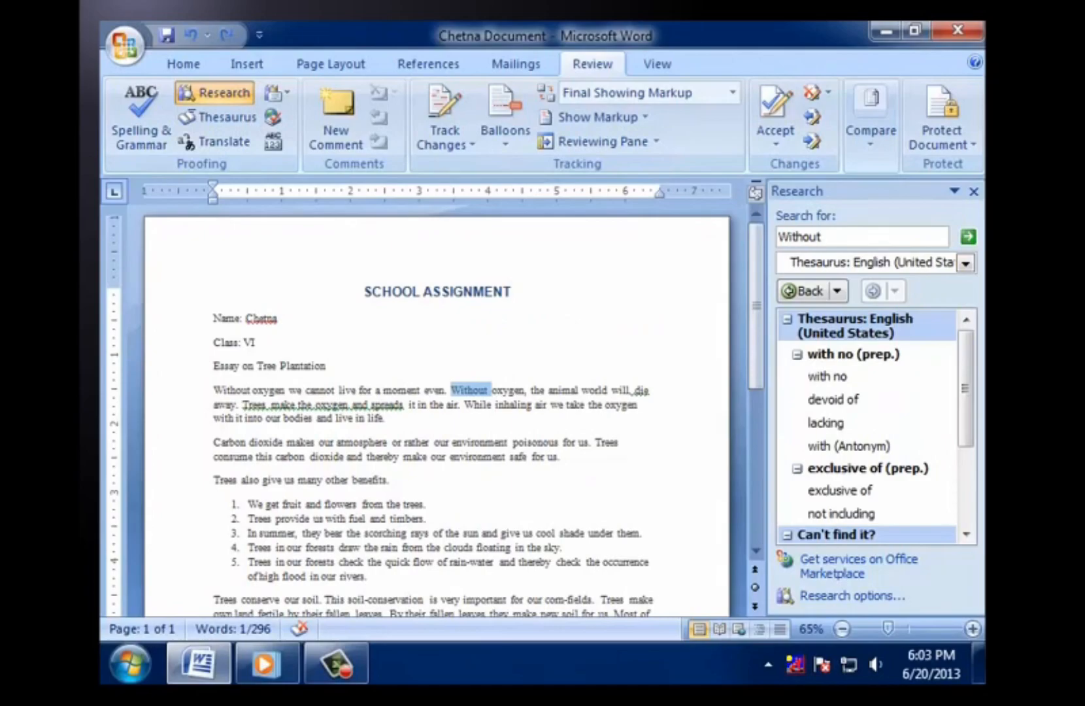
{"action": "left_click", "coordinate": [936, 378]}
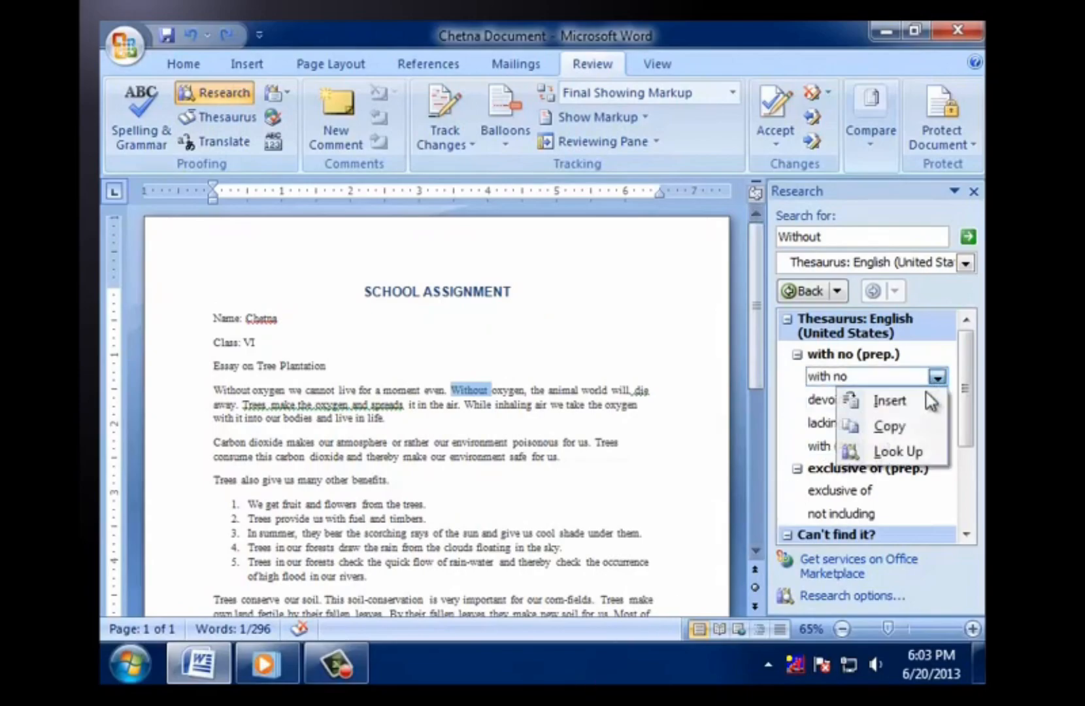
{"action": "left_click", "coordinate": [922, 401]}
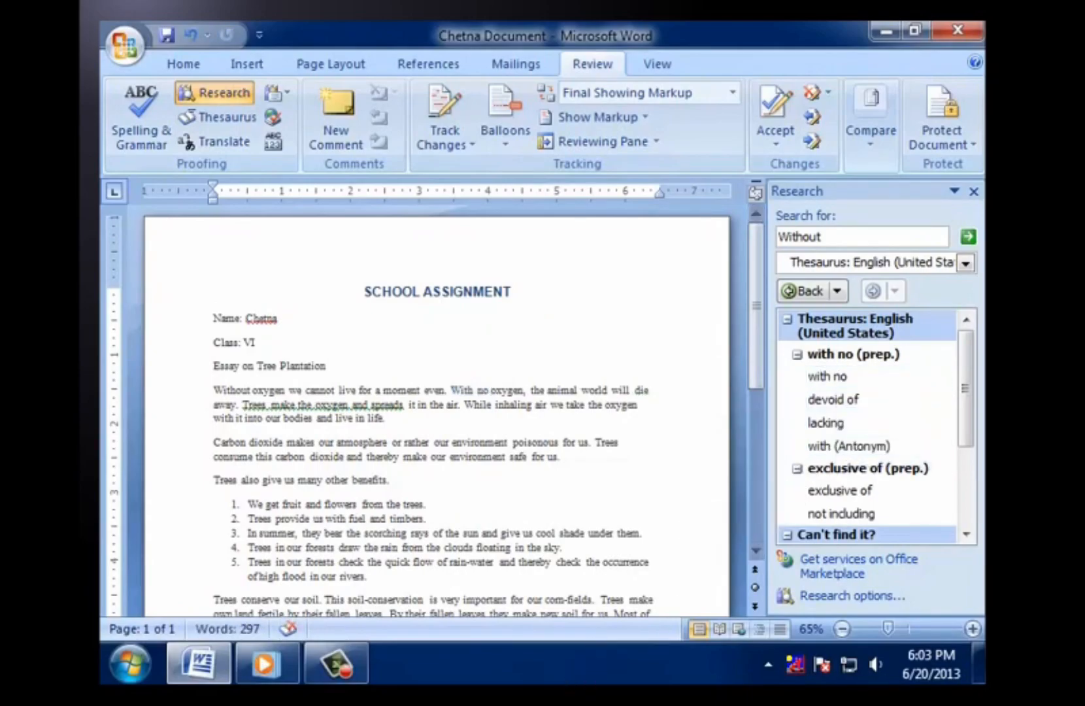
{"action": "left_click", "coordinate": [974, 191]}
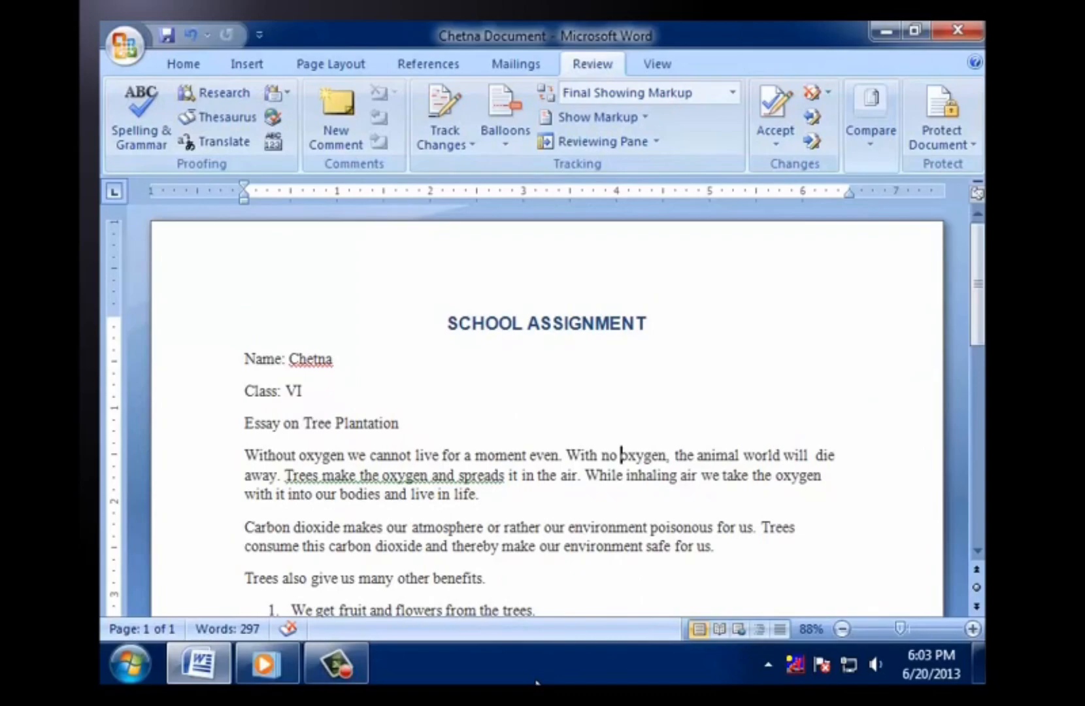
Insert a new comment on the word "moment" in the first essay paragraph.
{"action": "left_click", "coordinate": [530, 455]}
{"action": "left_click", "coordinate": [338, 104]}
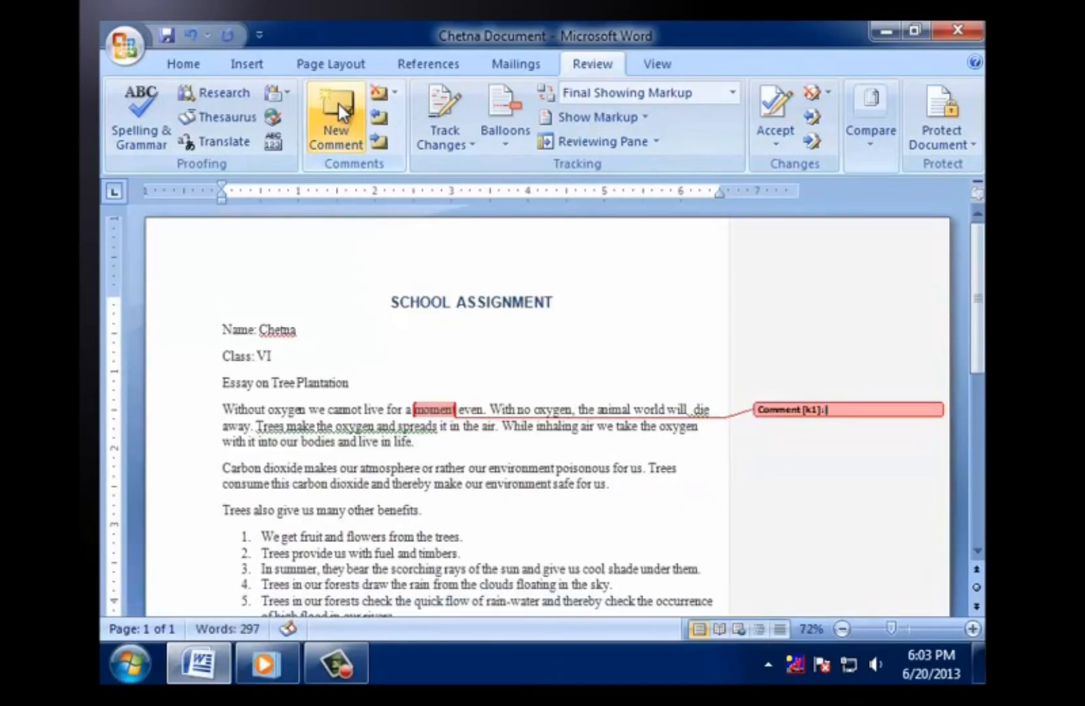